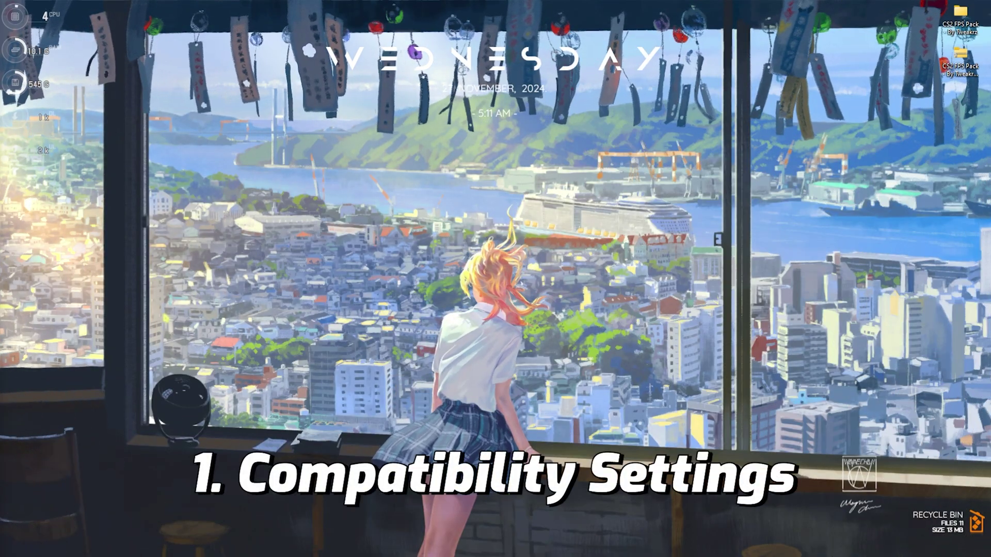
- From the Steam Library, open Counter-Strike 2's local files via Manage > Browse local files
key("super")
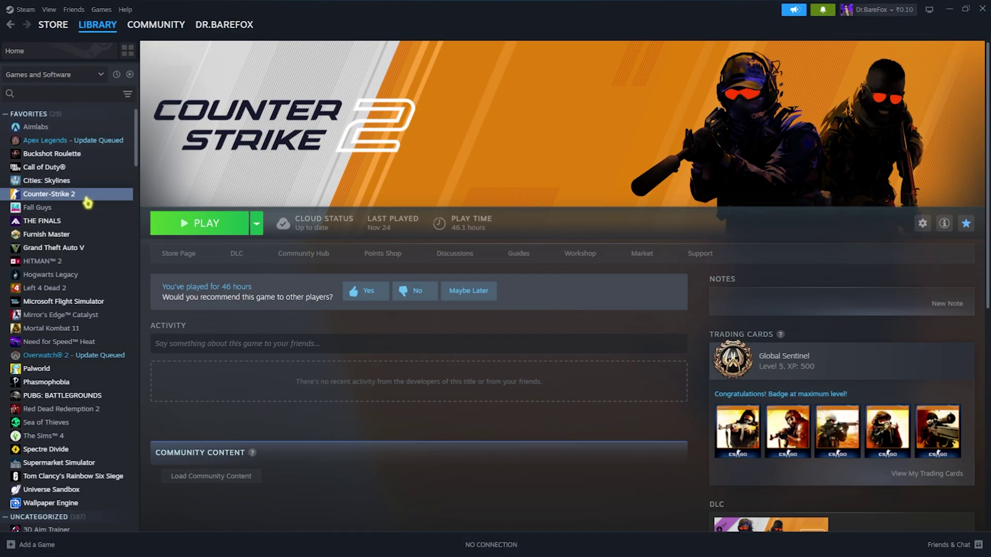
right_click(87, 198)
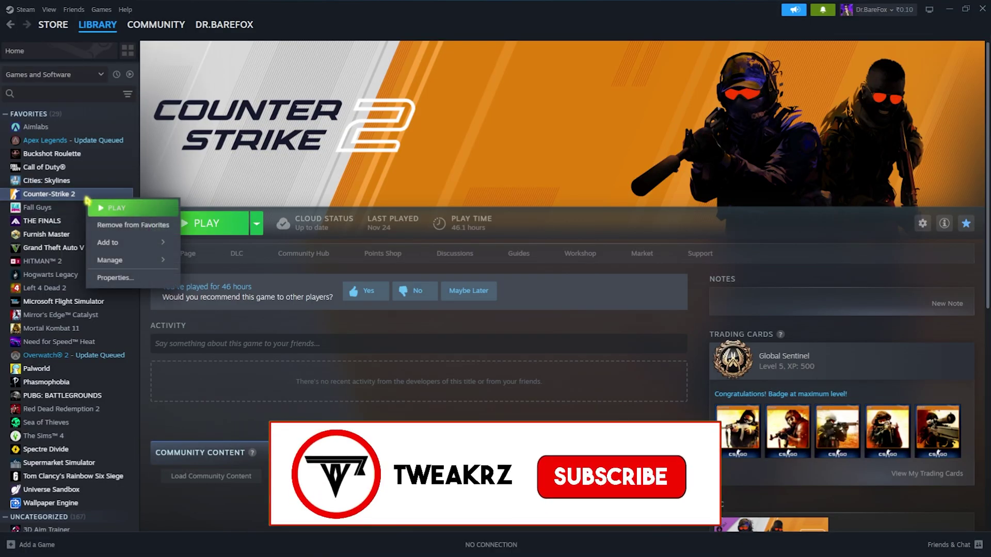
mouse_move(129, 260)
left_click(200, 279)
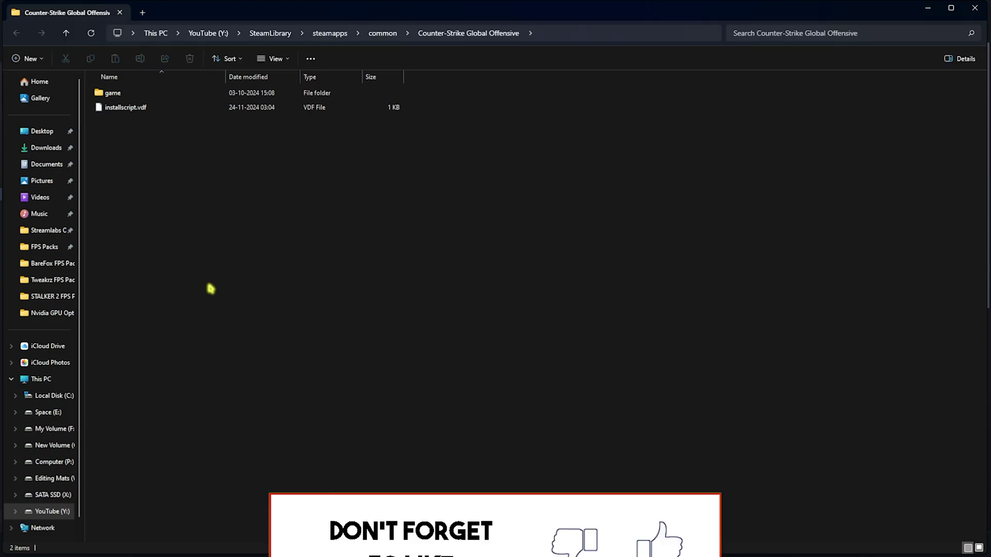
- Go into game\bin\win64 and open the Properties of cs2.exe
double_click(111, 94)
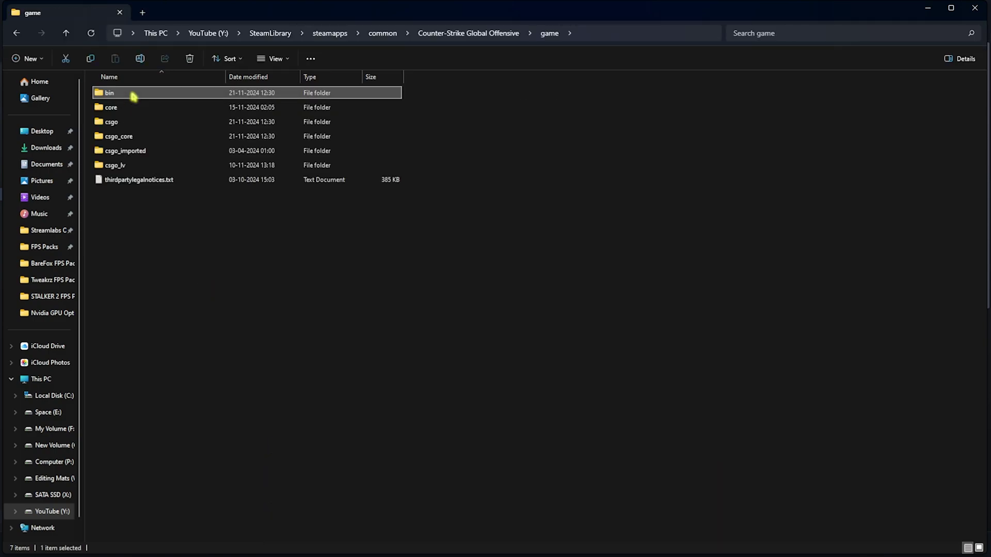
double_click(133, 95)
double_click(132, 95)
left_click(151, 210)
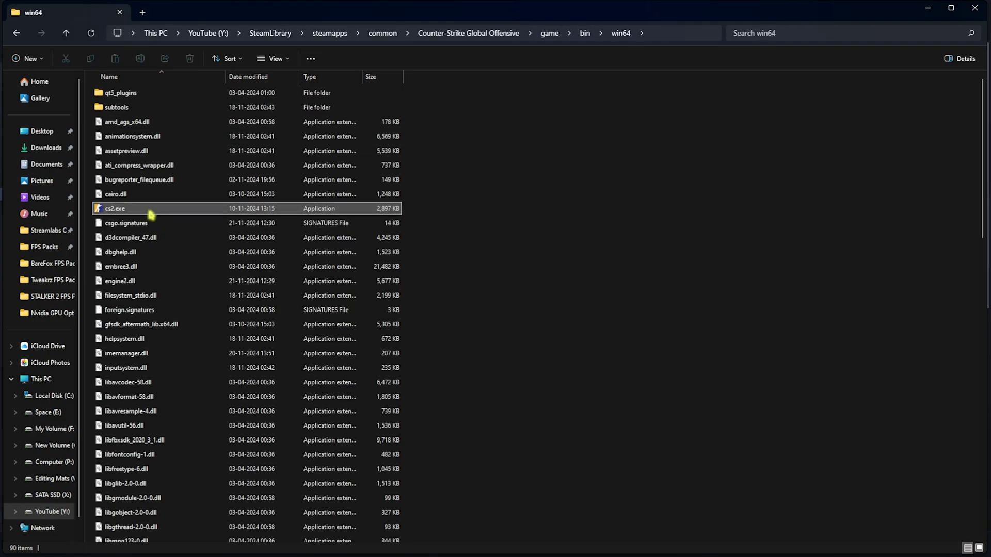
right_click(150, 211)
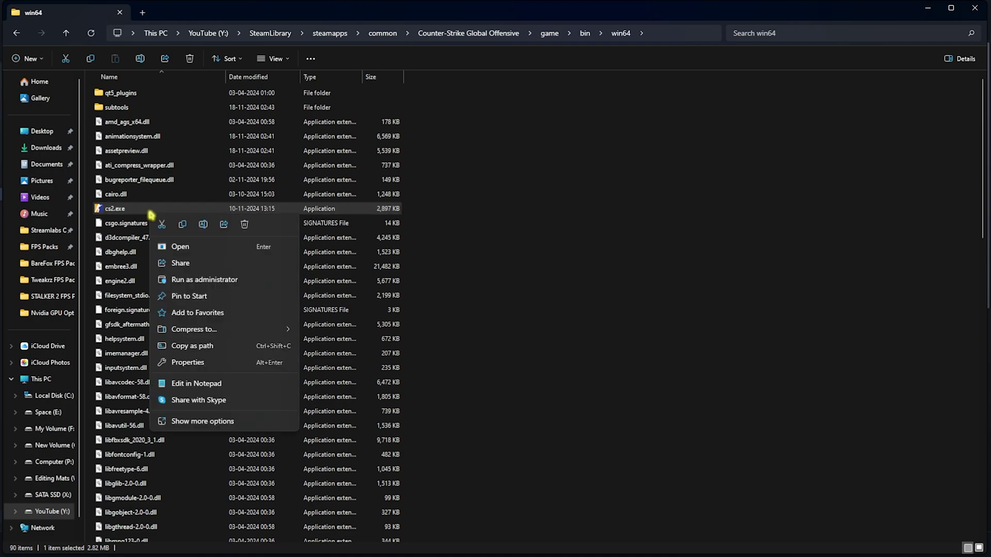
left_click(211, 366)
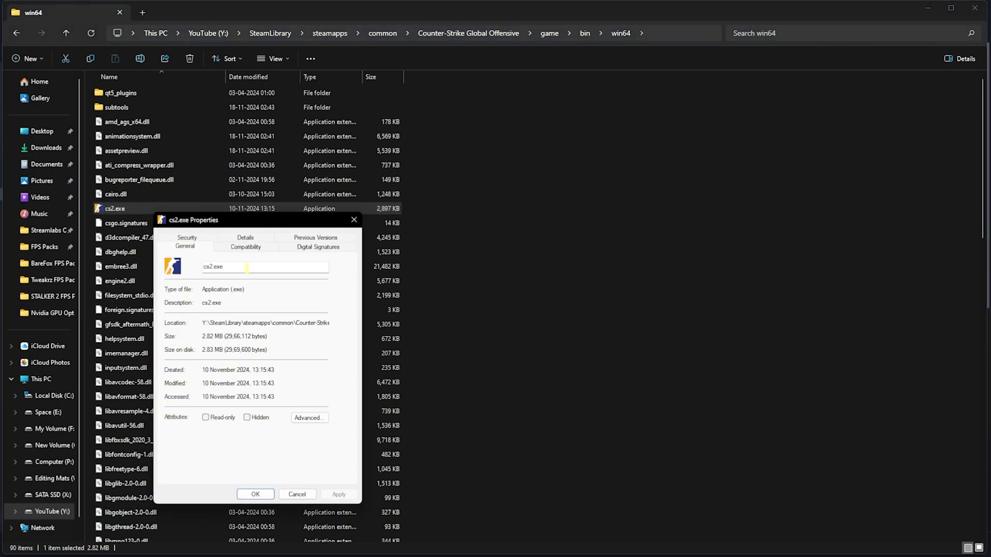
- Set Windows 8 compatibility mode and an application high DPI scaling override for cs2.exe, then OK
left_click(245, 246)
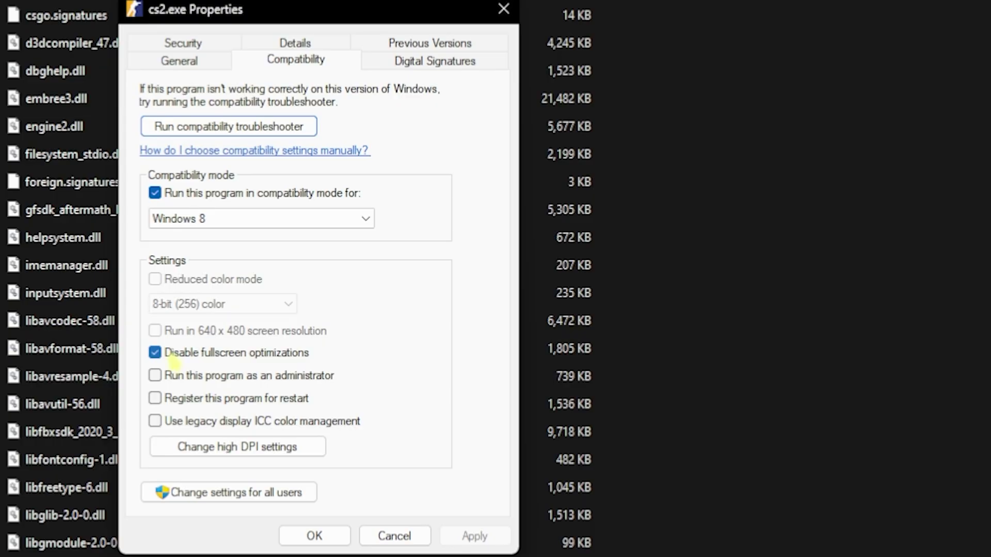
left_click(154, 193)
left_click(272, 217)
left_click(222, 302)
left_click(250, 448)
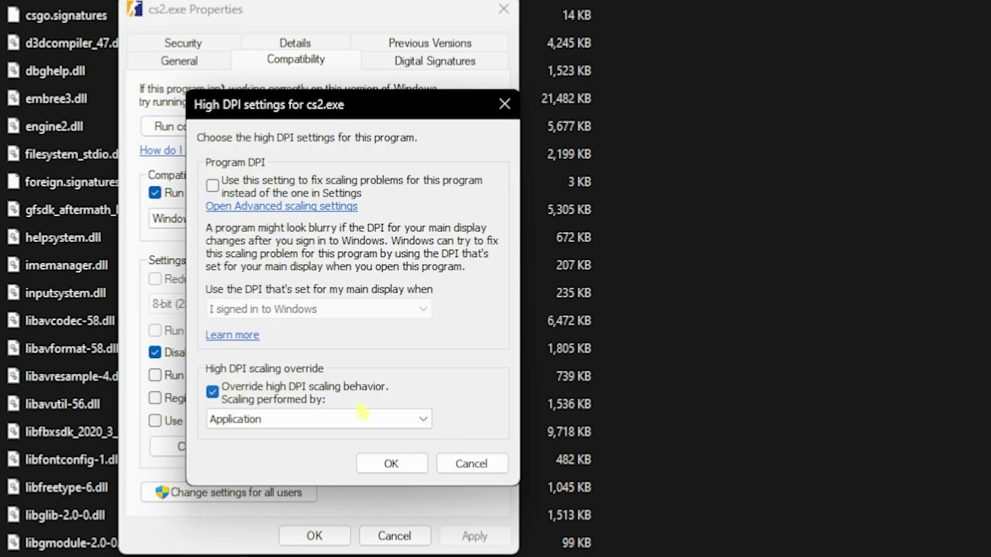
left_click(363, 459)
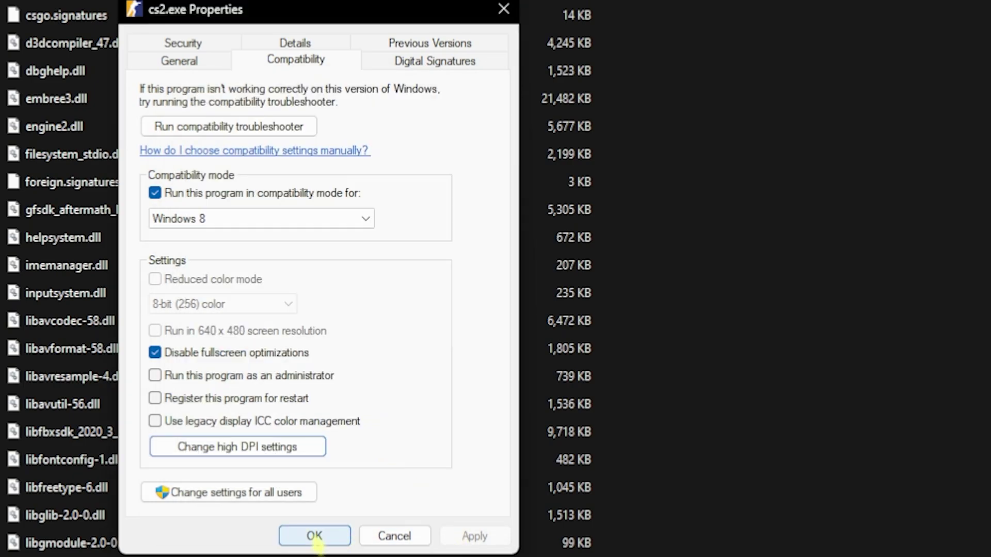
left_click(315, 536)
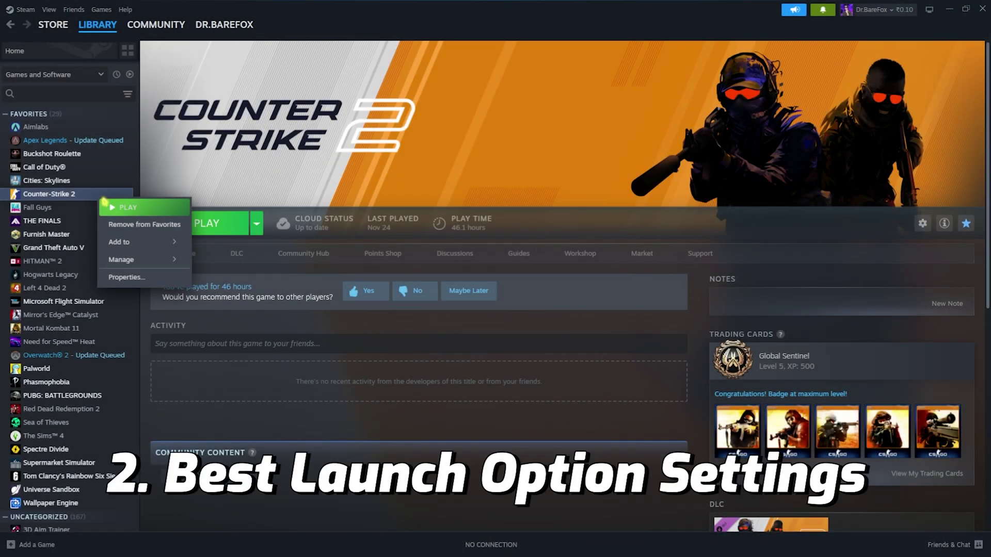
- Edit Counter-Strike 2's launch options to -allow_third_party_software -high -novid -useallavailablecores
left_click(126, 277)
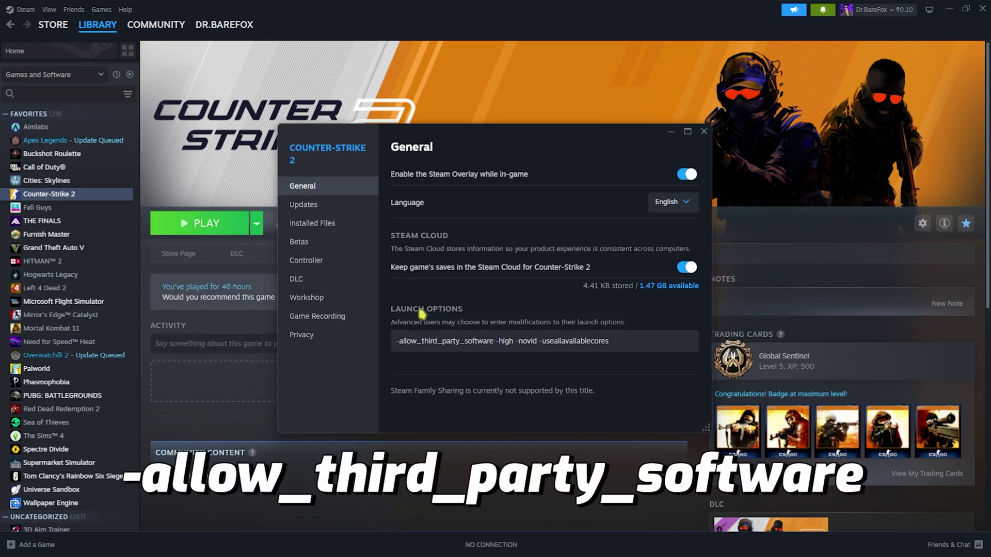
left_click_drag(600, 342, 394, 342)
left_click(406, 342)
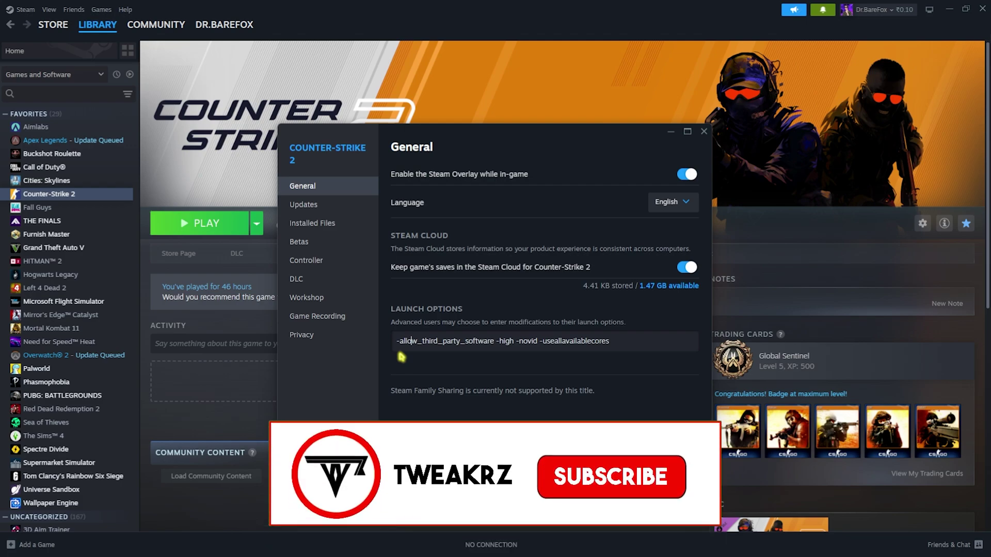
left_click(516, 341)
left_click(540, 342)
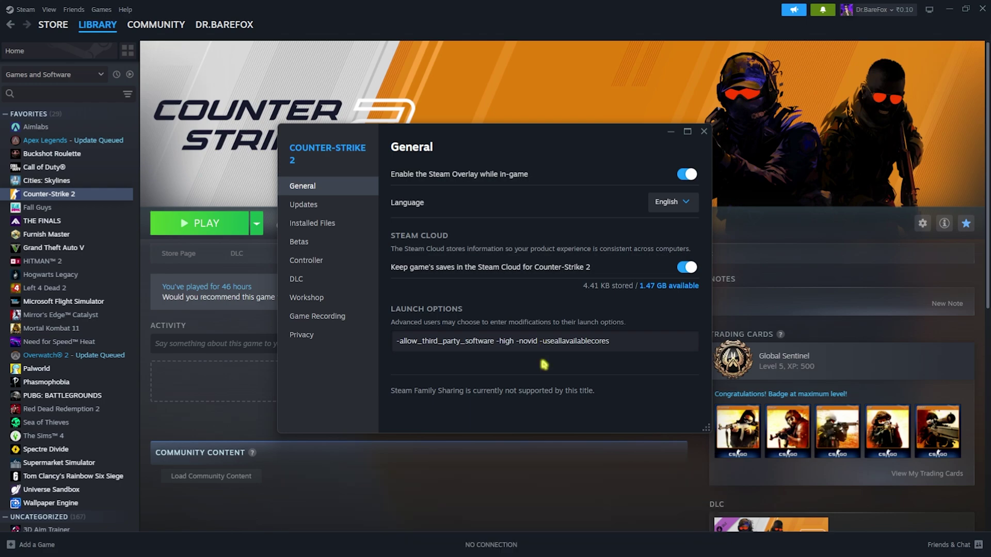
left_click_drag(606, 348, 385, 339)
left_click(512, 341)
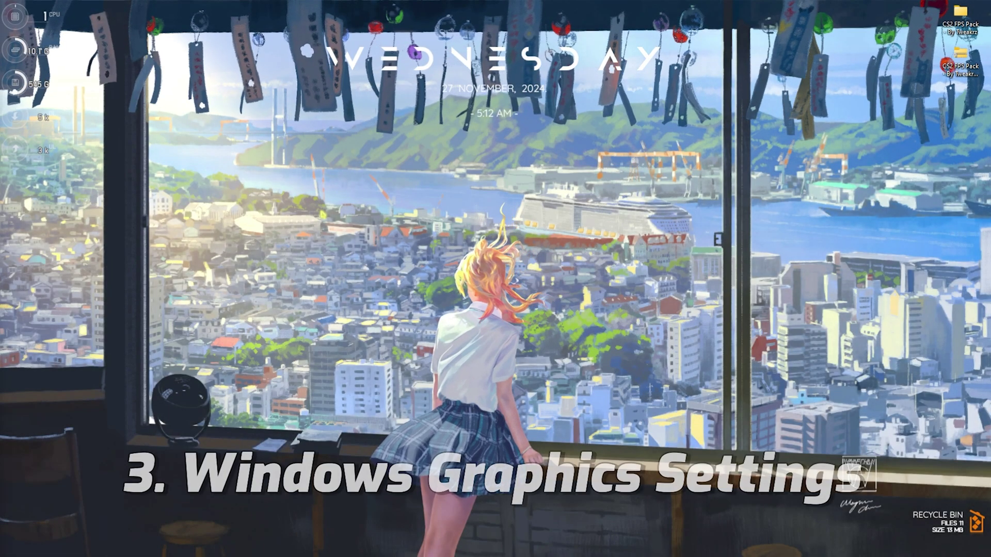
- Confirm Game Mode, hardware-accelerated GPU scheduling and windowed-game optimizations are all On
key("super")
type("s")
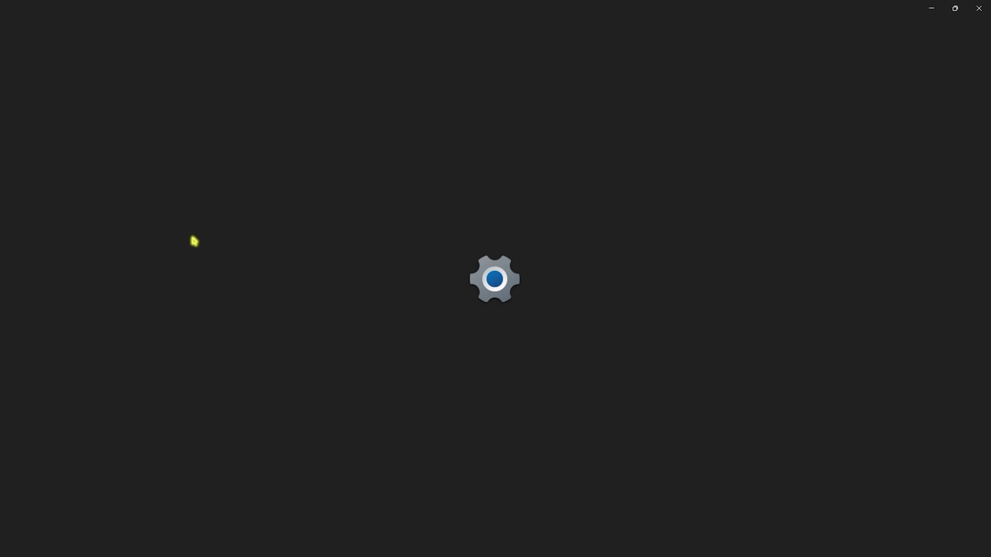
left_click(73, 282)
left_click(359, 166)
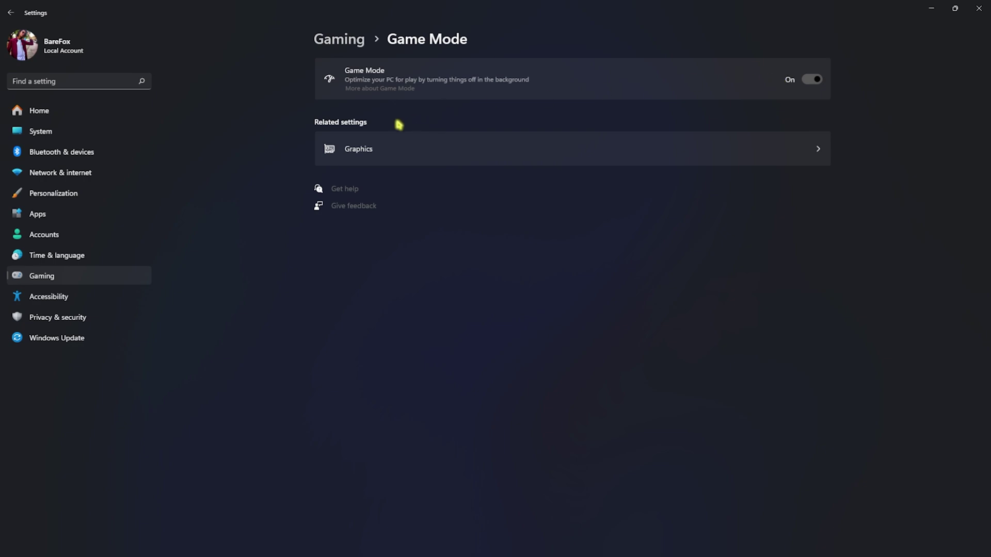
left_click(389, 146)
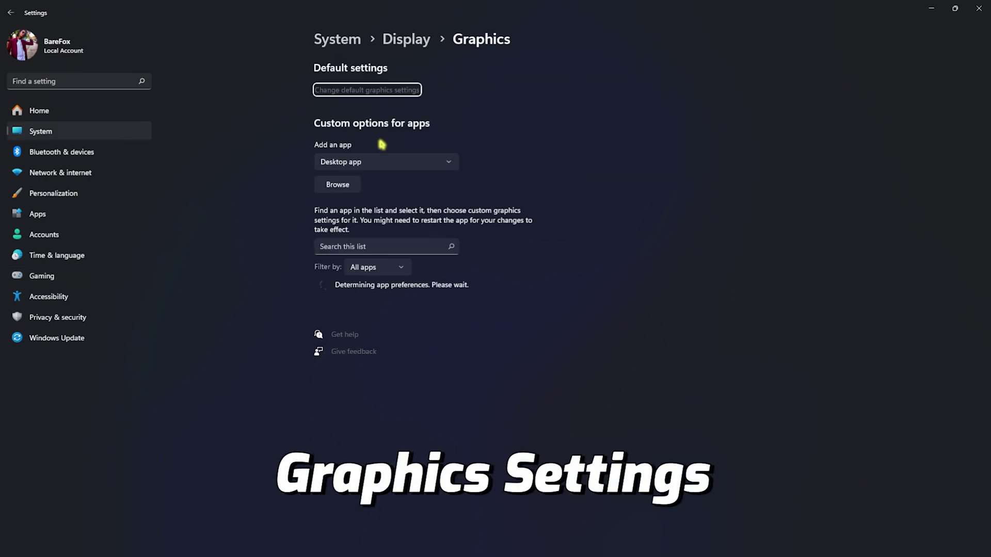
left_click(368, 93)
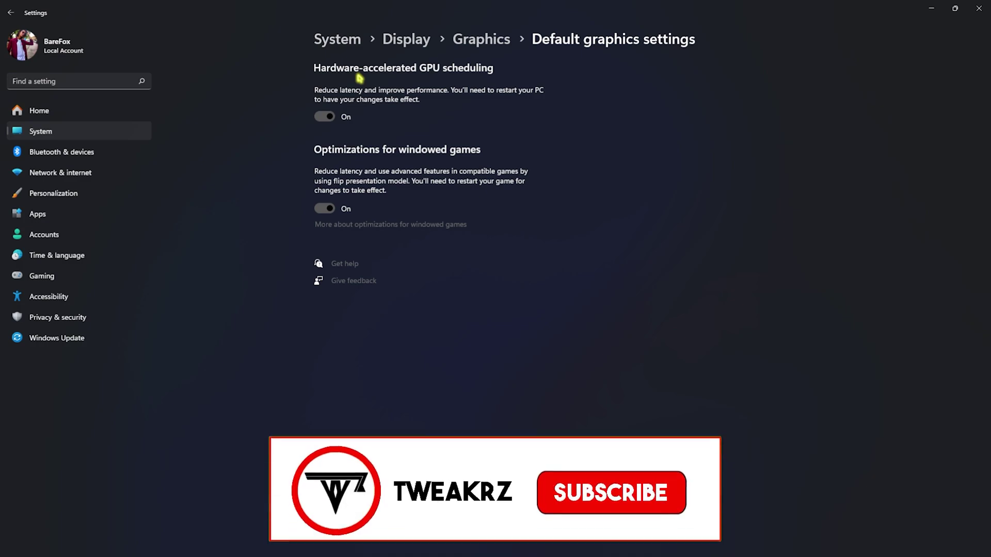
- Add cs2.exe from game\bin\win64 to the Graphics custom app list
key("alt+Left")
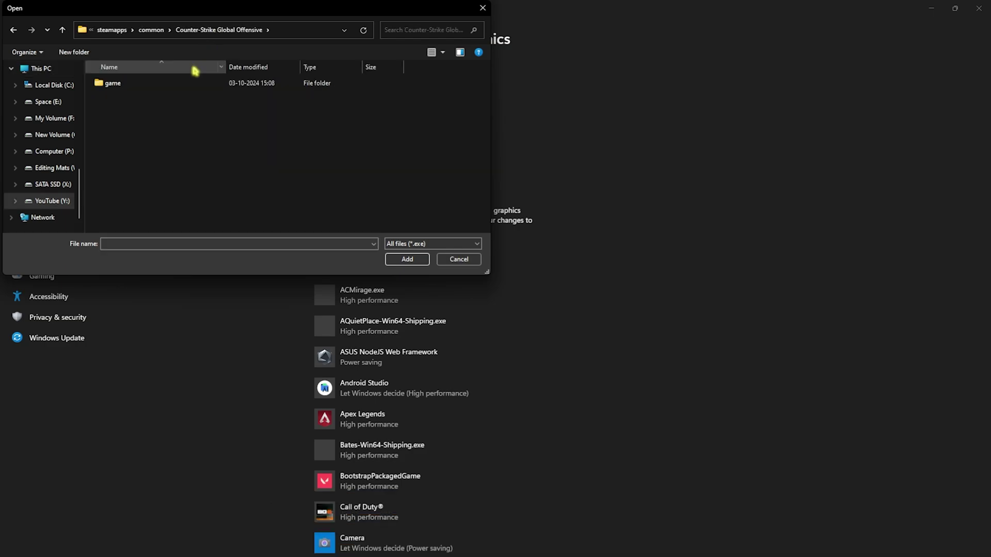
double_click(173, 86)
double_click(174, 86)
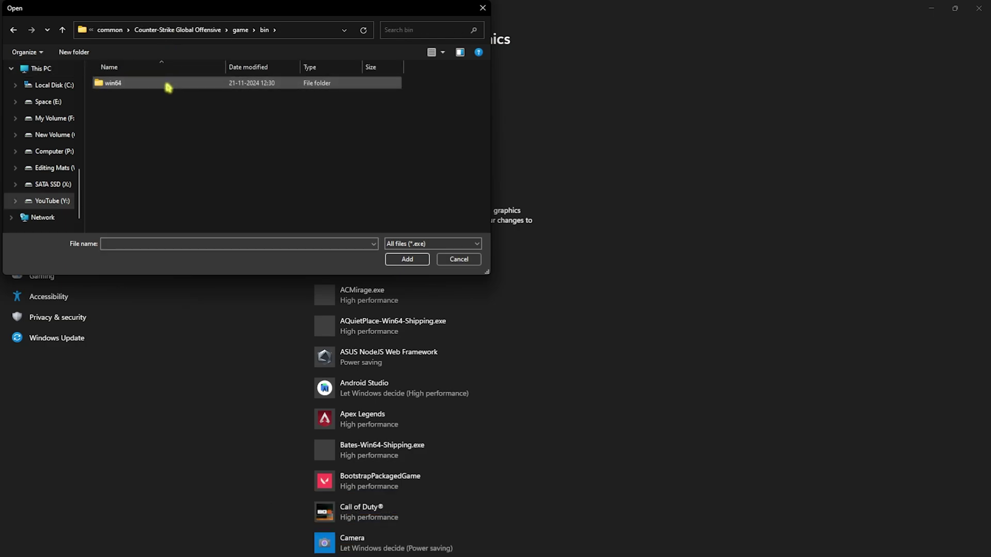
double_click(166, 84)
left_click(146, 113)
left_click(407, 260)
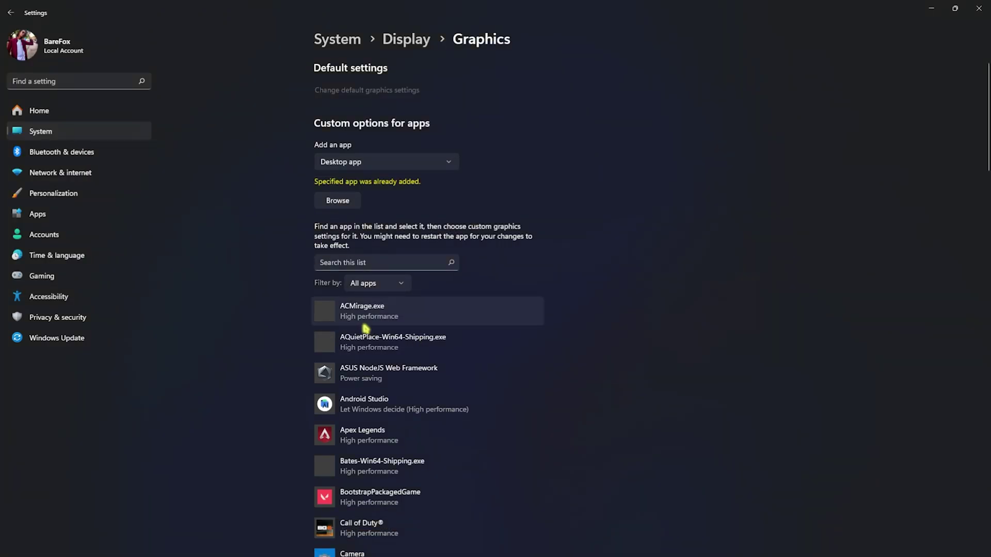
- Set cs2.exe's graphics preference to High performance and save it
scroll(373, 326, "down", 10)
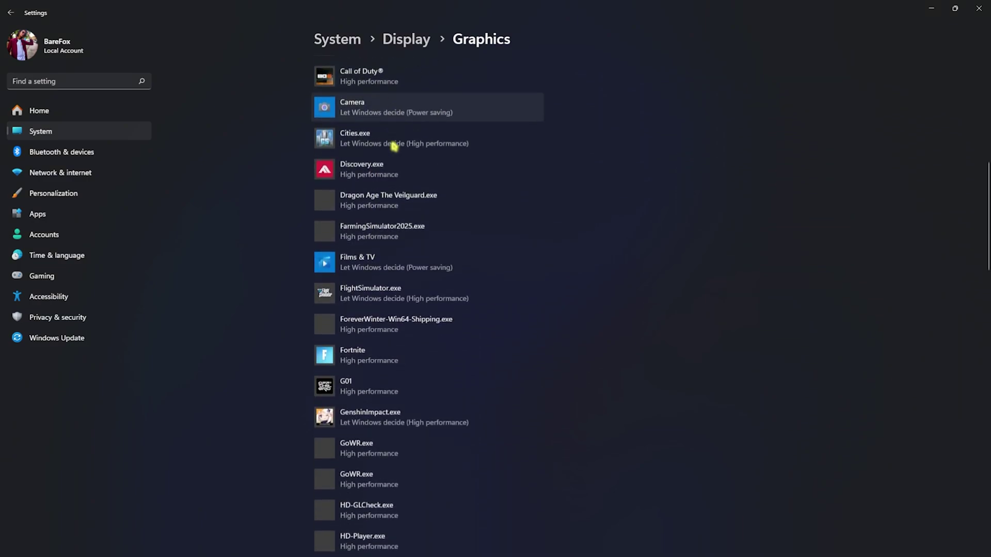
scroll(389, 240, "down", 7)
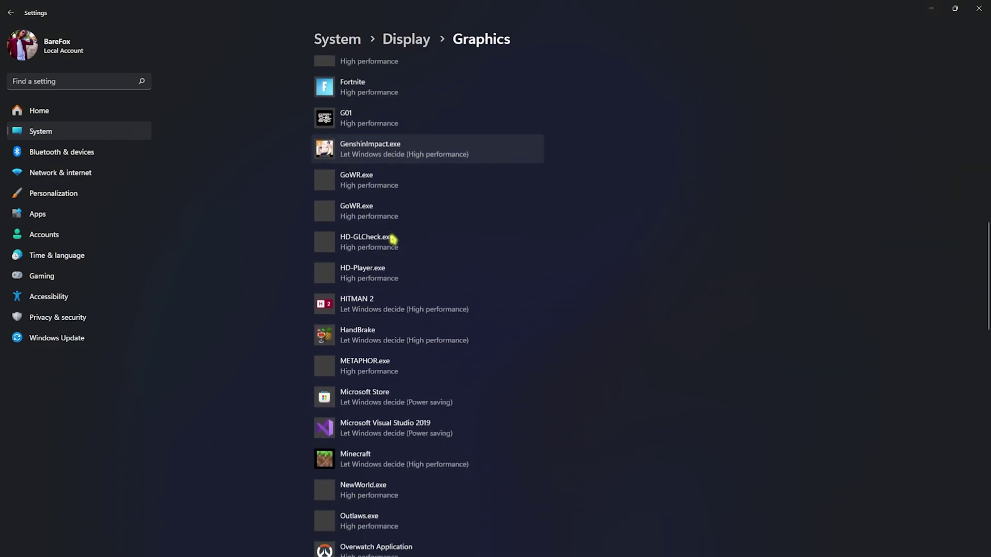
scroll(387, 272, "down", 3)
scroll(381, 222, "down", 10)
left_click(441, 441)
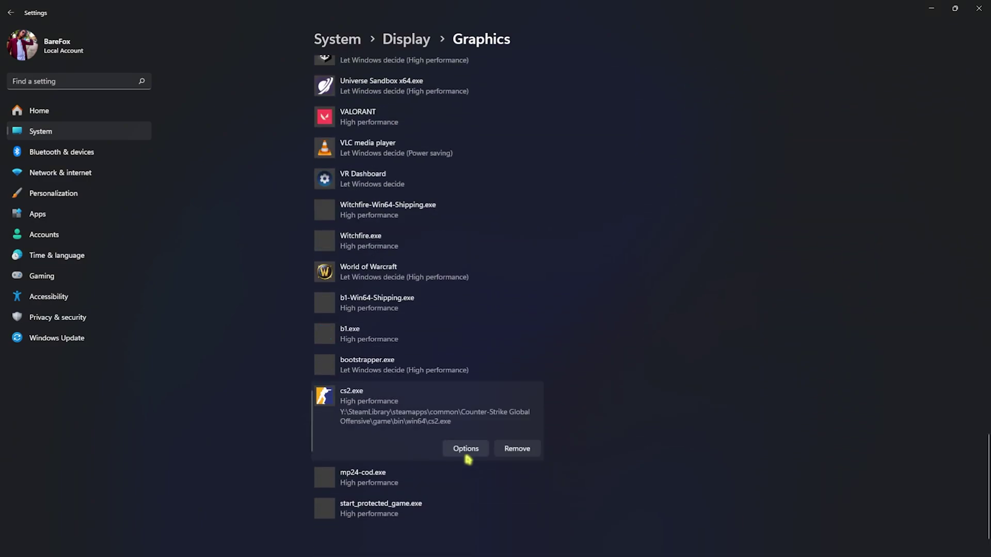
left_click(468, 451)
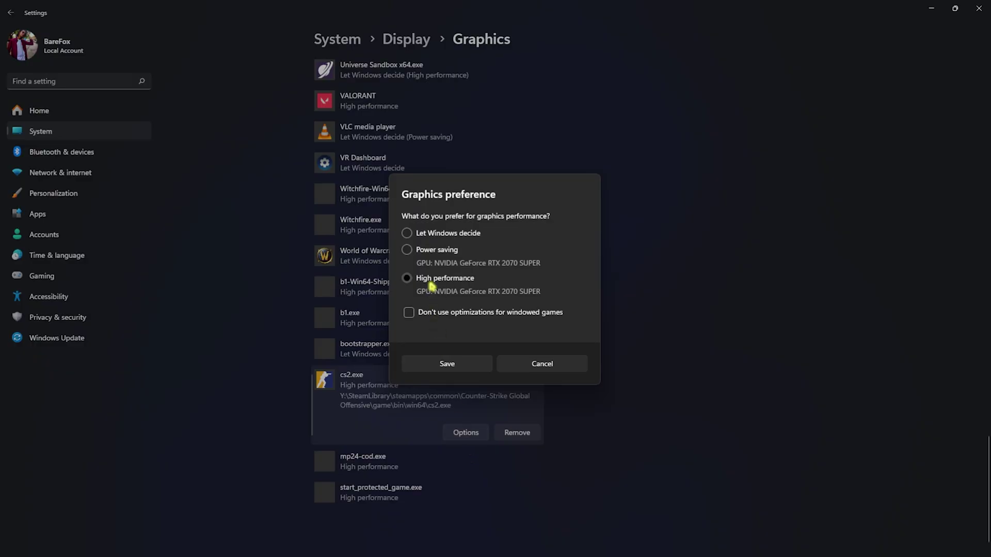
left_click(449, 365)
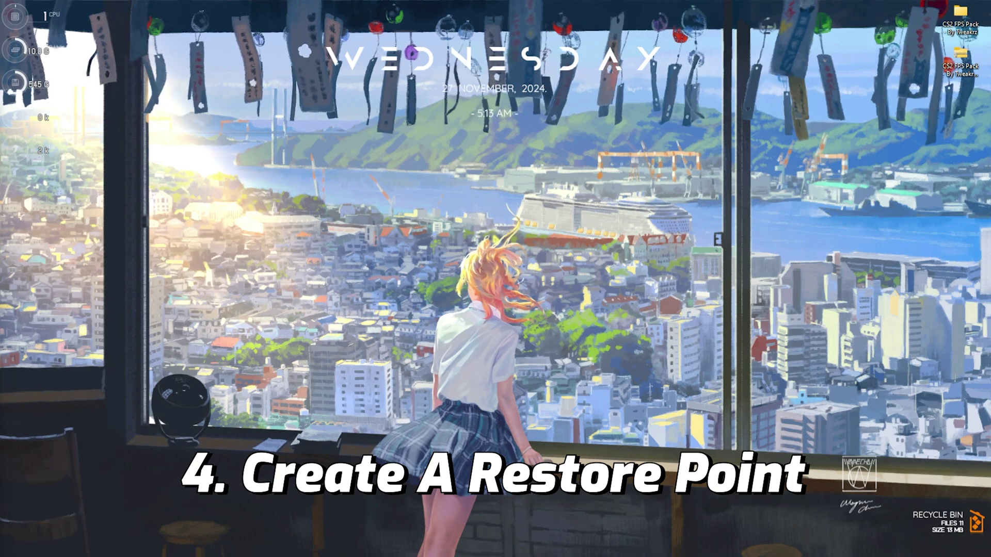
- Create a restore point named CS2 on Local Disk (C:), then close System Properties
key("super")
type("create a restore point")
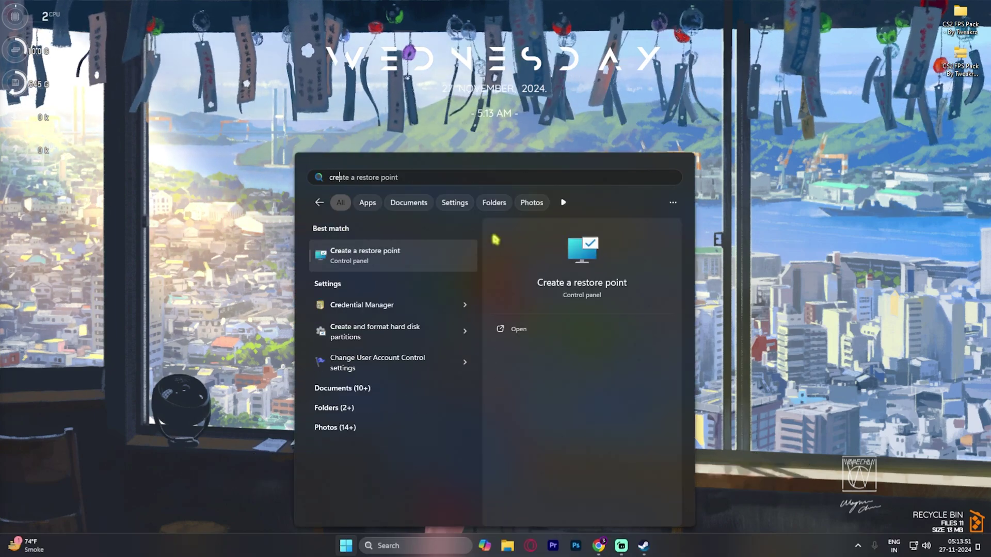
key("Return")
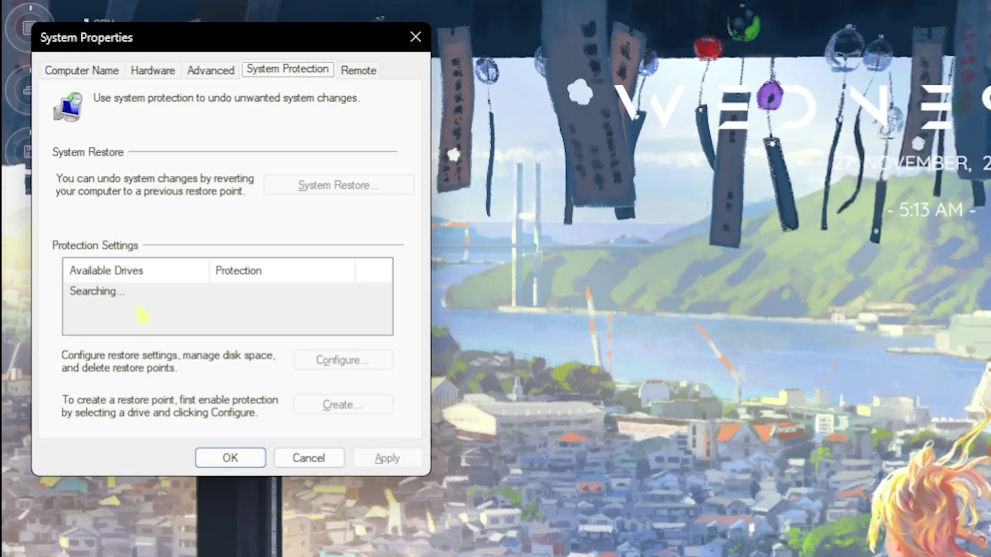
scroll(142, 314, "down", 2)
left_click(142, 324)
left_click(363, 409)
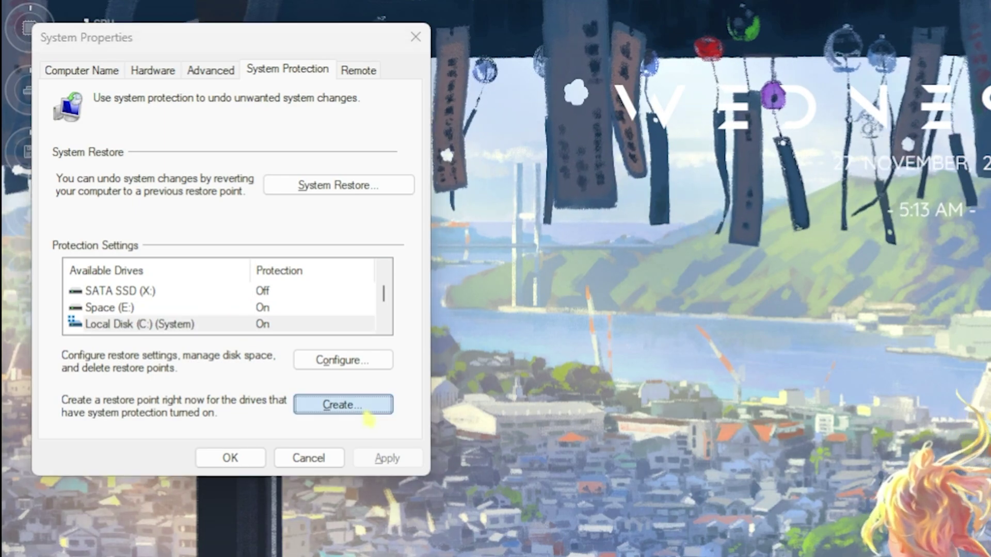
type("CS2")
key("Return")
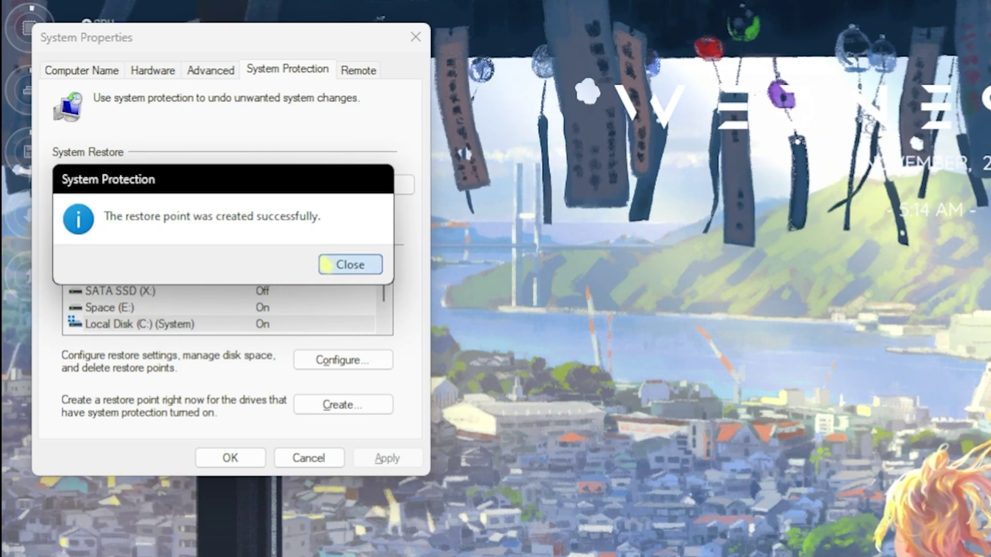
left_click(326, 264)
left_click(415, 37)
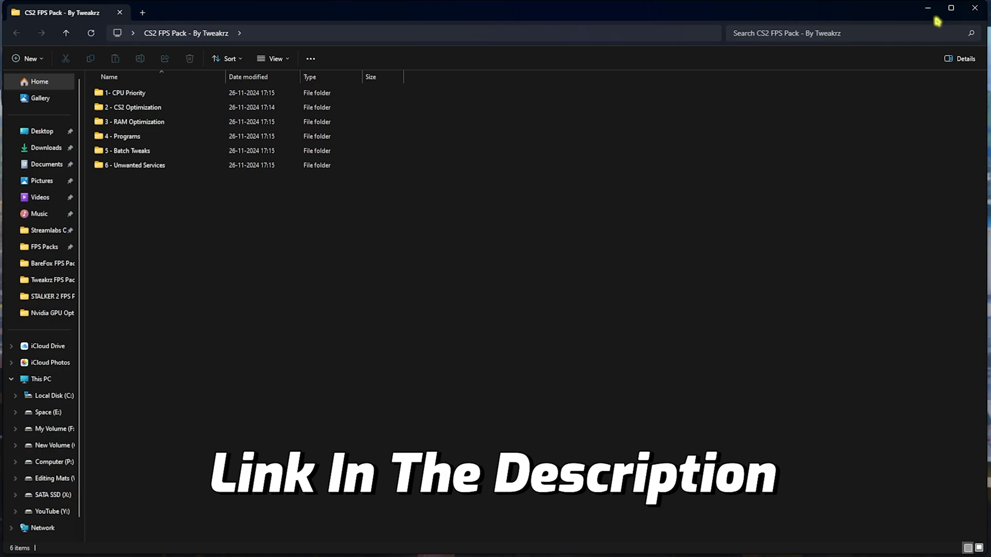
- Maximize File Explorer and look over the six folders in CS2 FPS Pack
left_click(951, 8)
left_click(243, 164)
left_click_drag(216, 189, 137, 89)
left_click(125, 250)
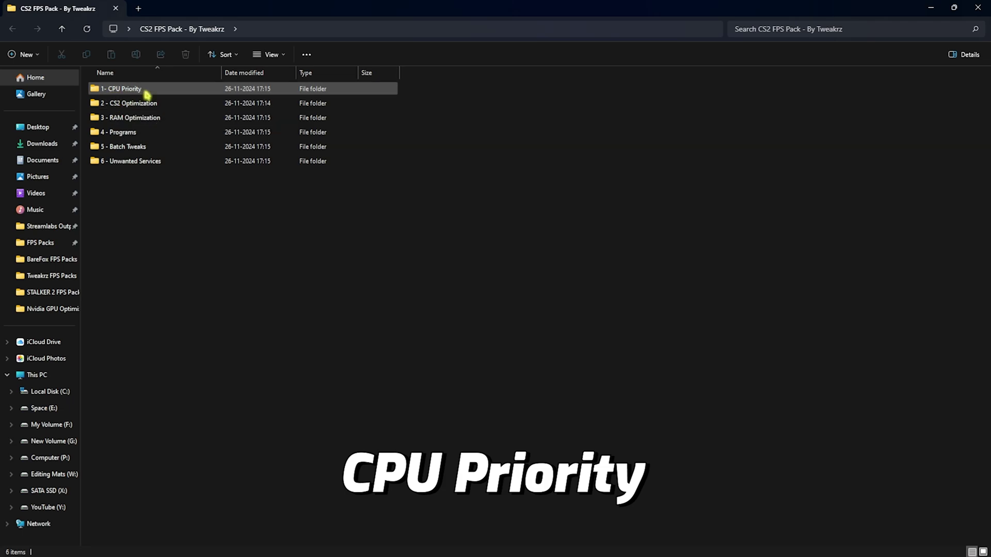
- Browse the AMD and INTEL folders inside 1- CPU Priority, then return to CS2 FPS Pack
double_click(122, 89)
double_click(162, 94)
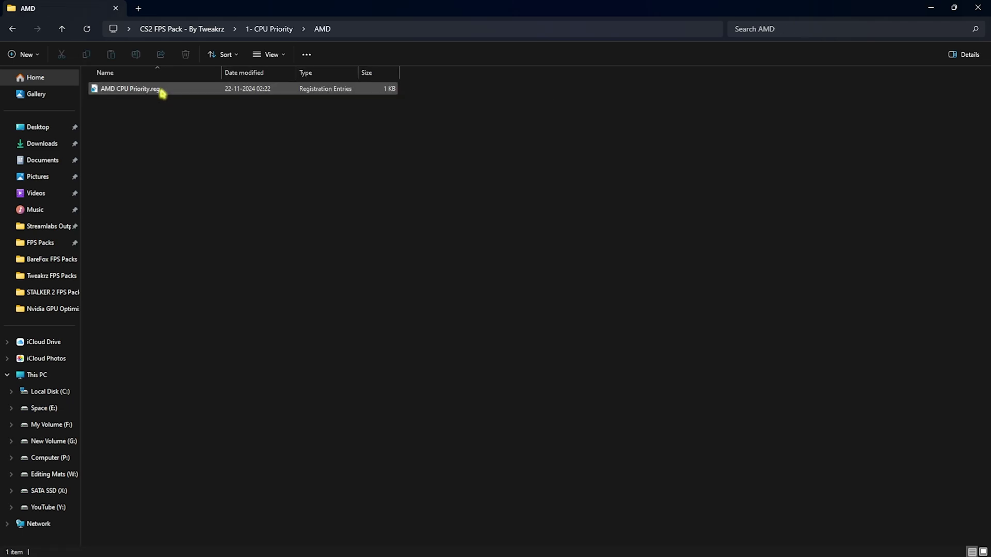
left_click(268, 29)
left_click(138, 104)
double_click(138, 104)
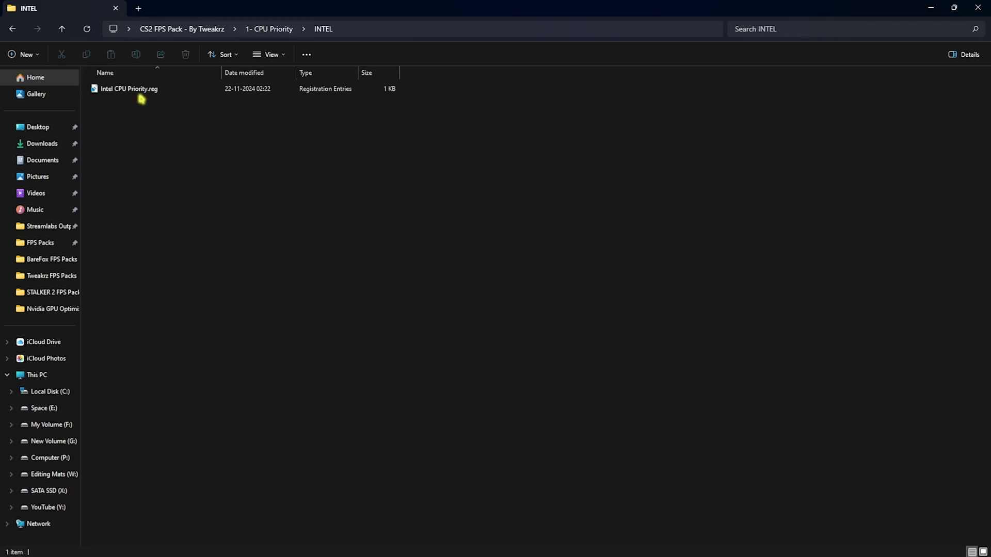
left_click(194, 29)
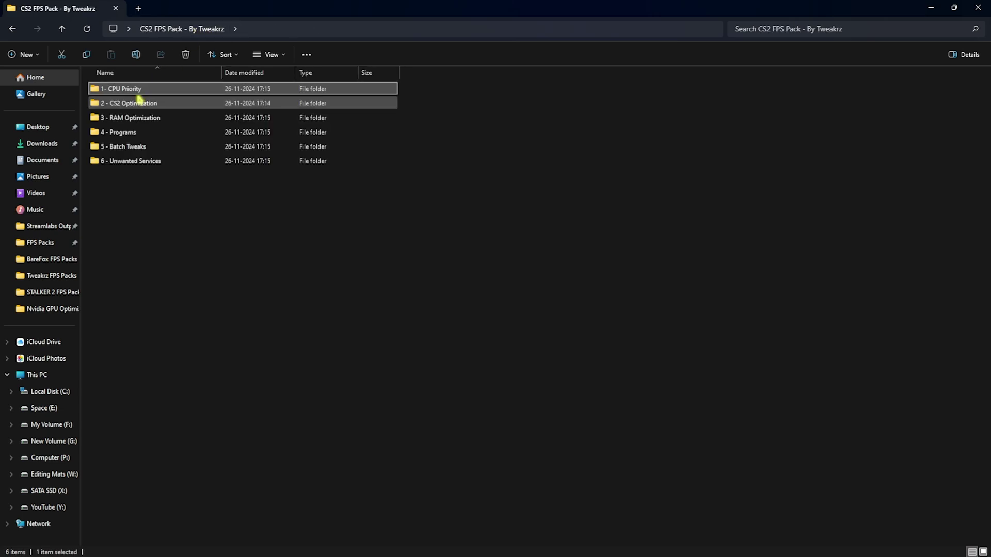
double_click(141, 93)
double_click(148, 92)
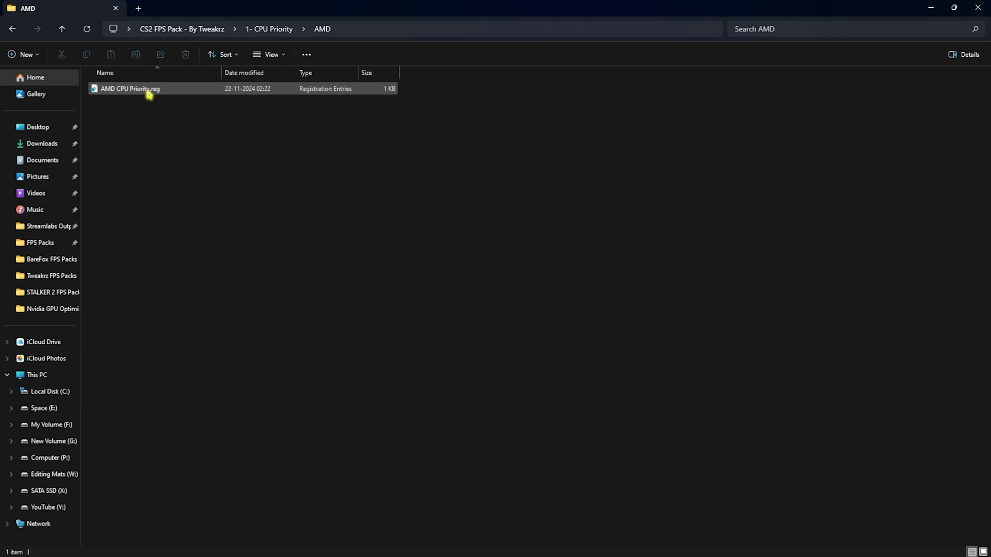
left_click(221, 29)
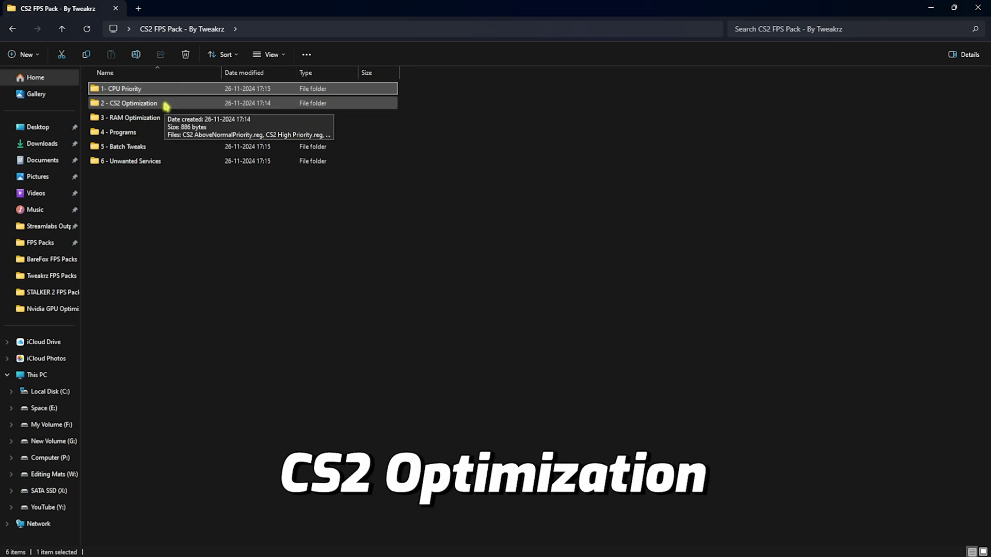
- View 2 - CS2 Optimization, then in 3 - RAM Optimization inspect 32GB Ram.reg and Reset to Default.reg
double_click(166, 106)
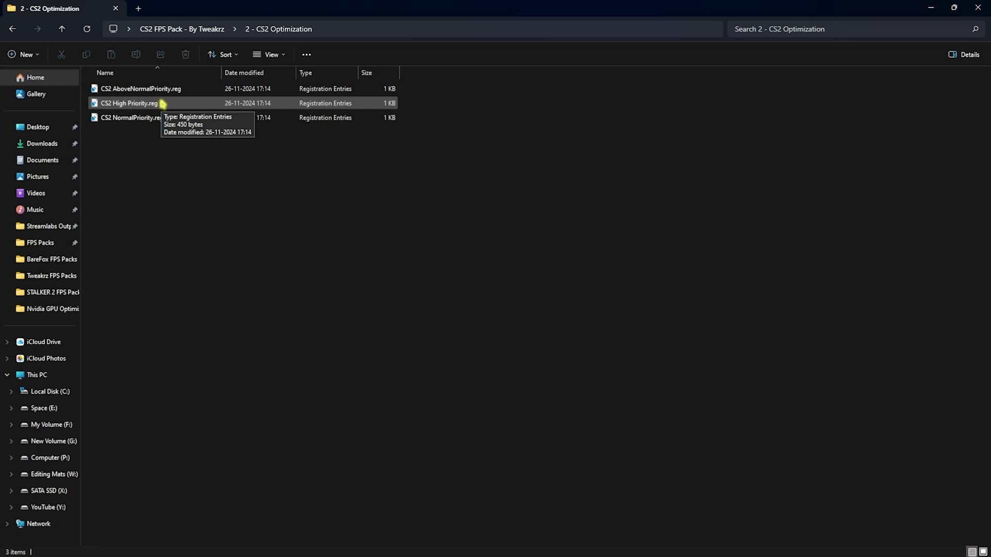
key("BackSpace")
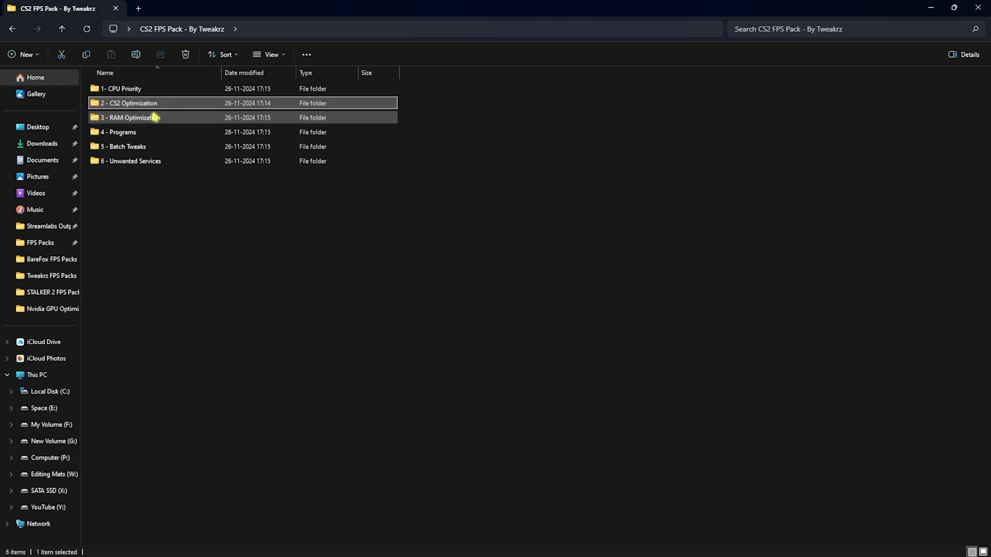
double_click(155, 117)
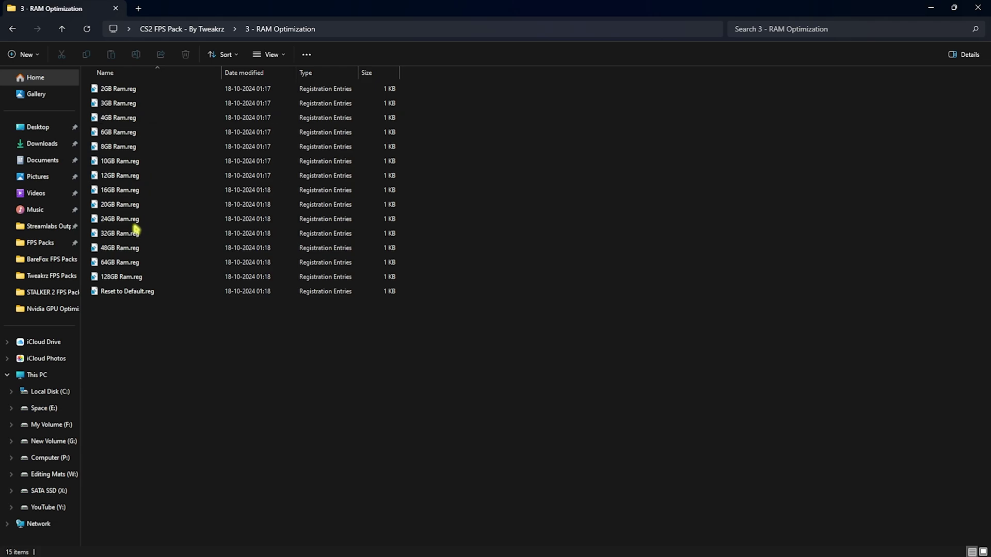
left_click_drag(446, 280, 372, 91)
left_click(504, 138)
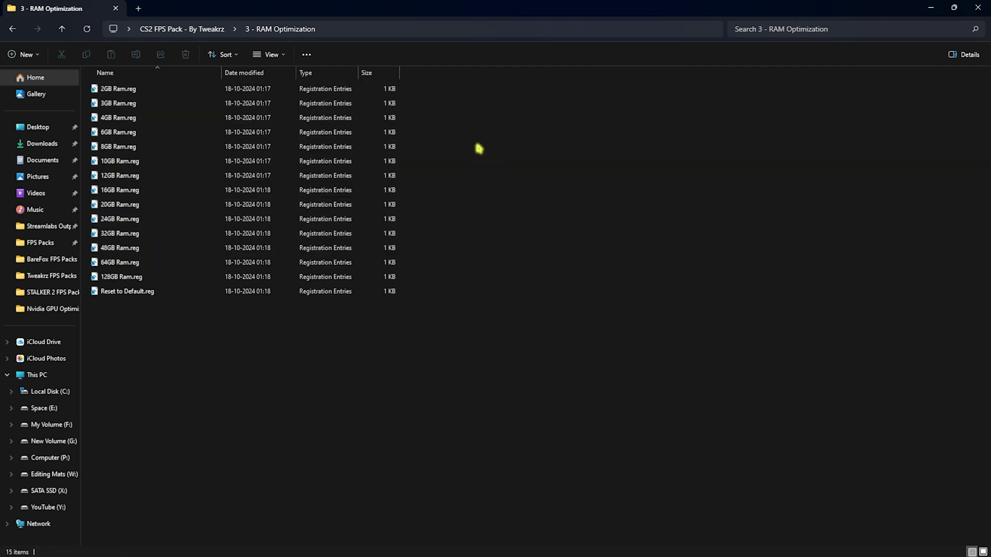
left_click(142, 239)
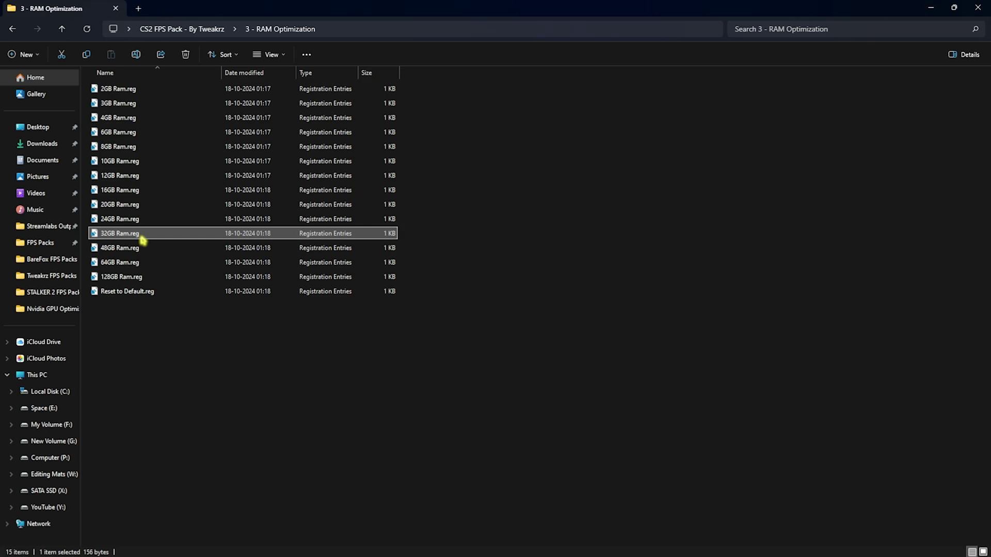
left_click(137, 293)
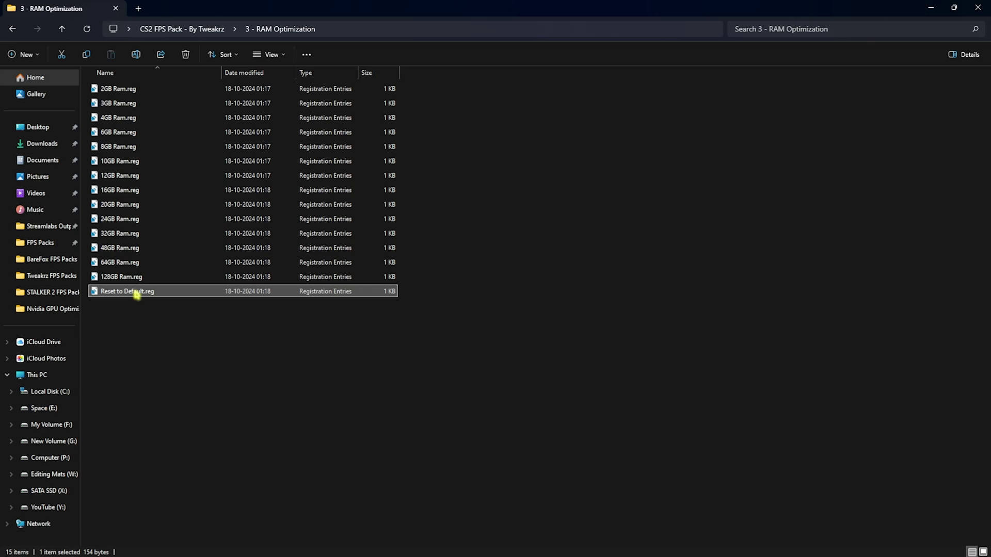
key("alt+Left")
- In 4 - Programs, run Cache Cleaner.bat as administrator
double_click(157, 135)
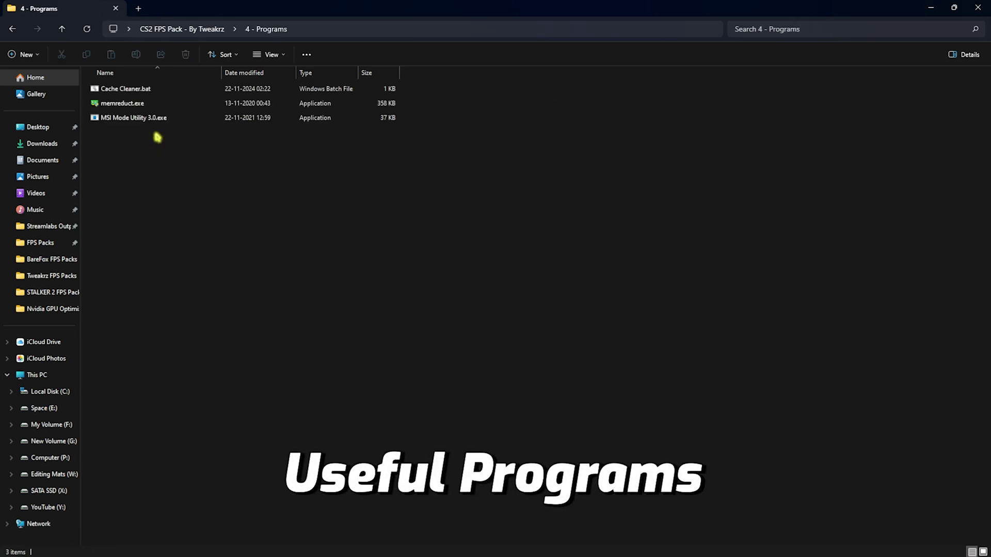
left_click_drag(157, 137, 158, 180)
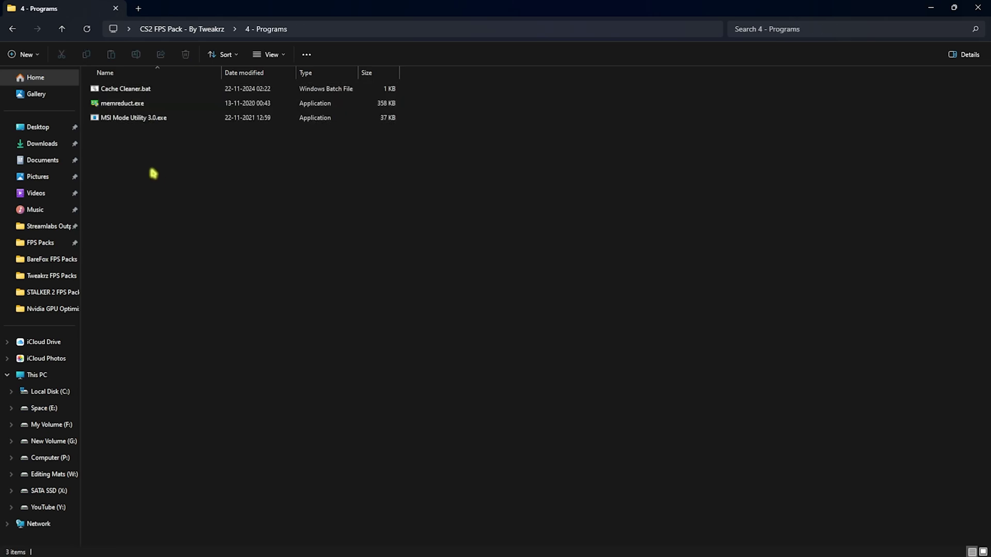
left_click(138, 94)
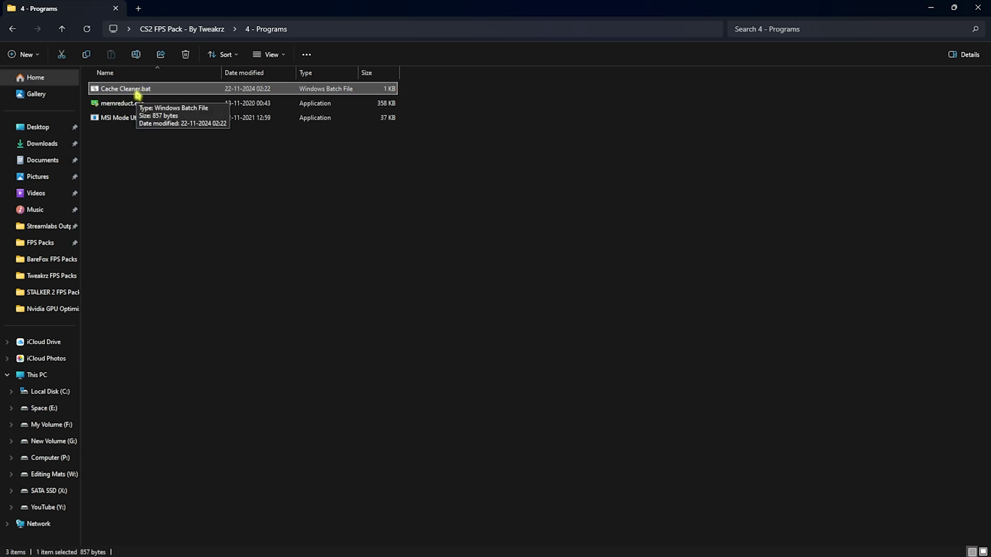
right_click(138, 94)
left_click(175, 161)
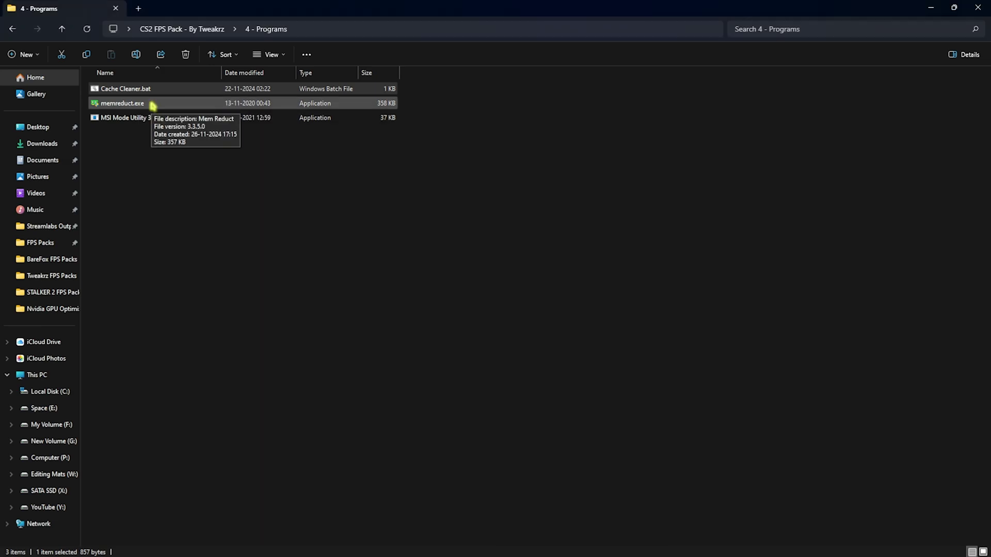
key("super")
- Launch Mem Reduct alongside Task Manager and clean memory, cutting usage from 32% to 16%
type("mem")
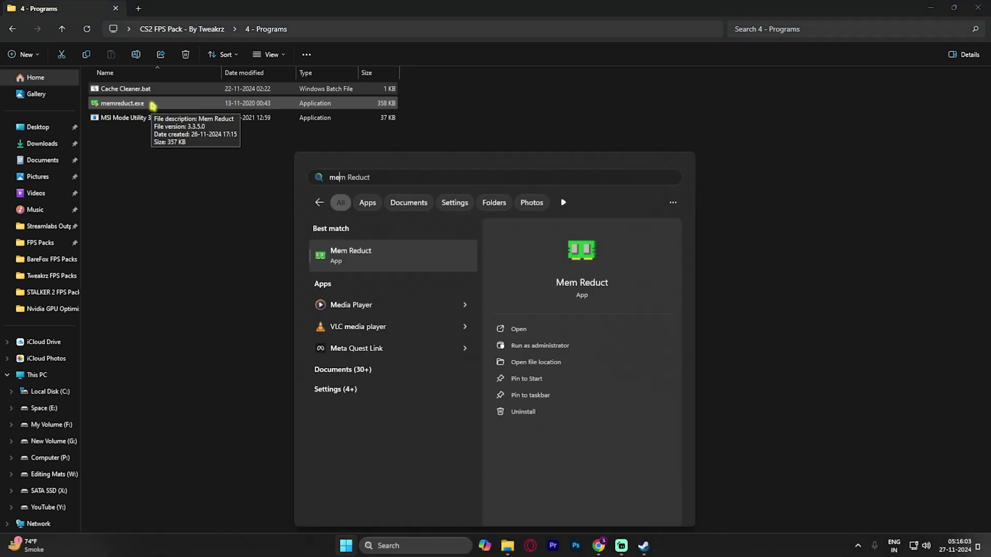
key("Return")
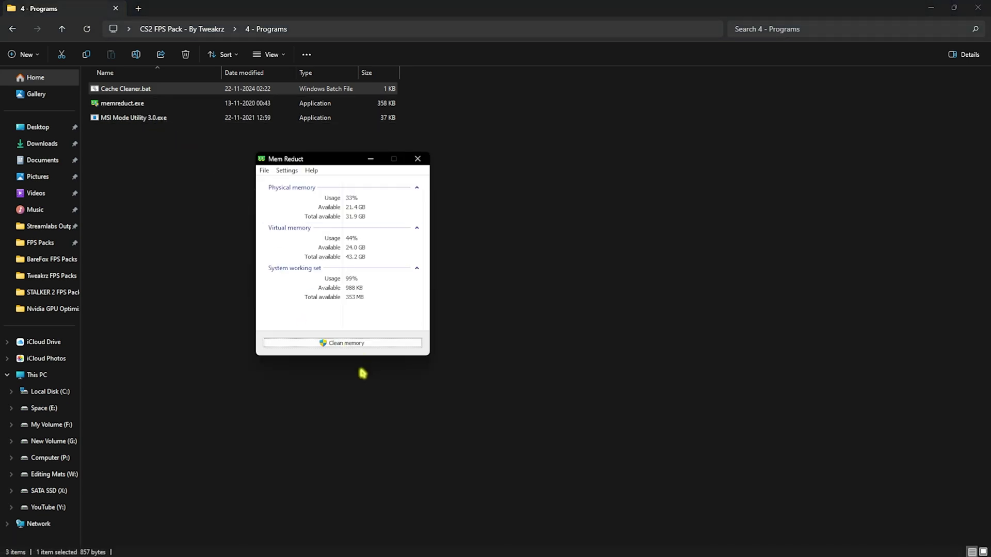
key("ctrl+shift+Escape")
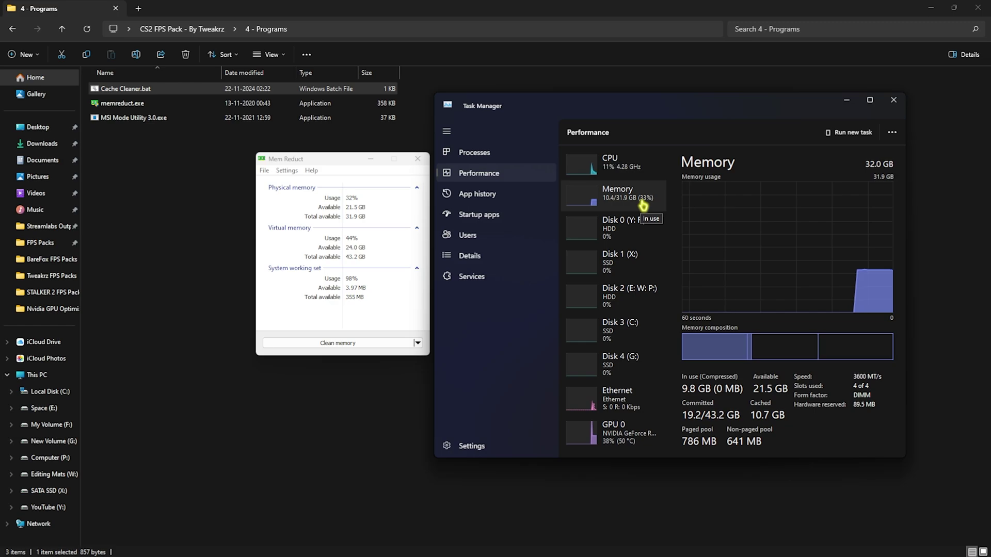
left_click(337, 342)
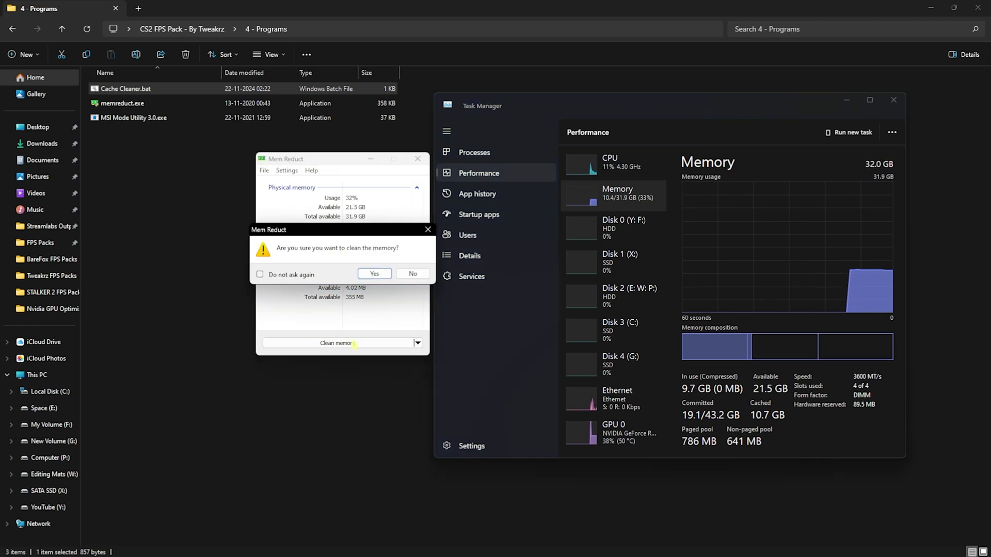
left_click(374, 274)
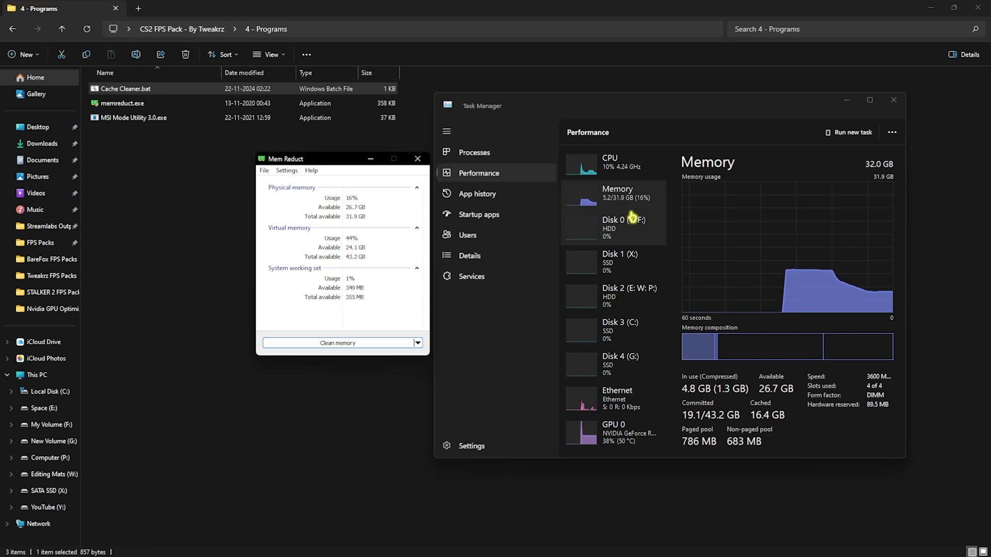
left_click(133, 119)
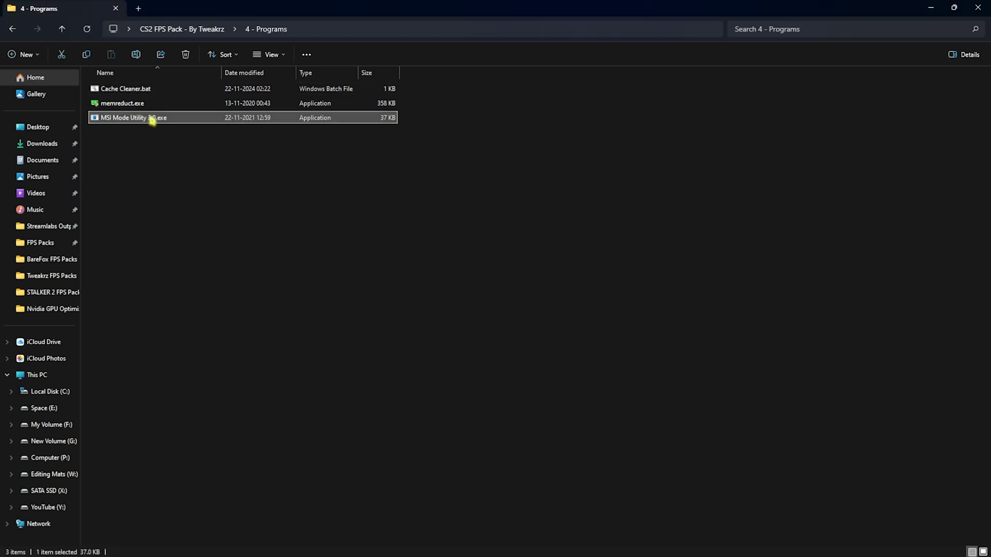
- Run MSI Mode Utility 3.0 as administrator; enable MSI with High interrupt priority for the RTX 2070 SUPER
right_click(152, 120)
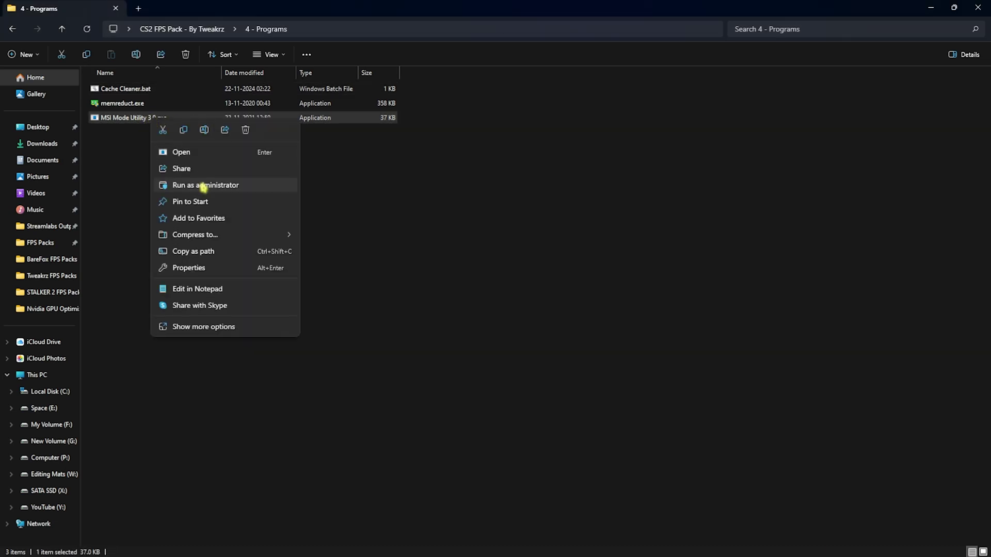
left_click(203, 187)
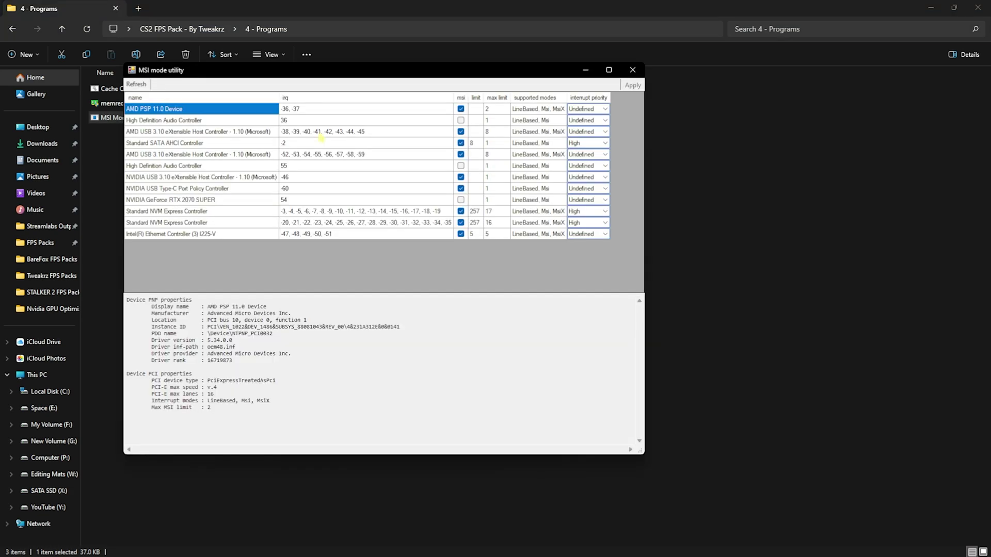
left_click(216, 200)
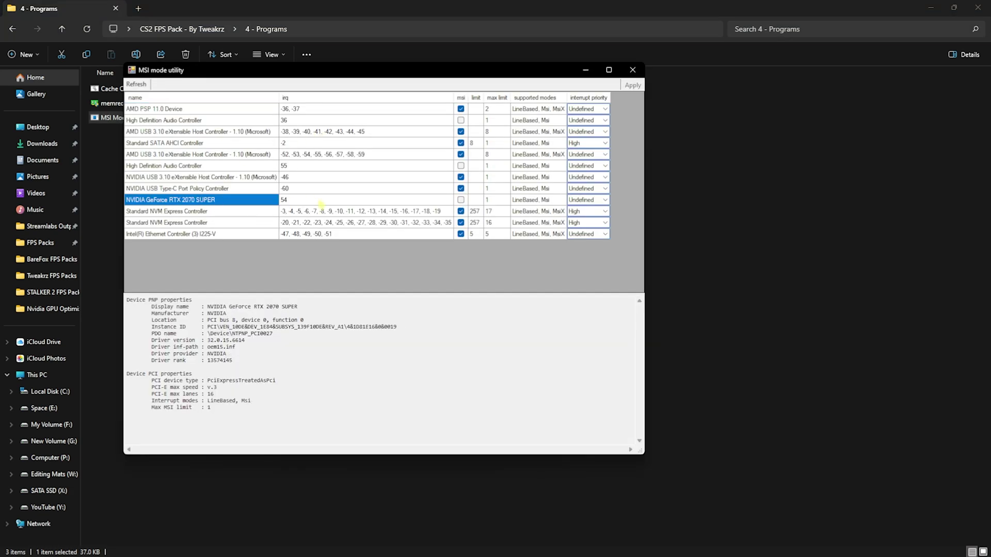
left_click(461, 200)
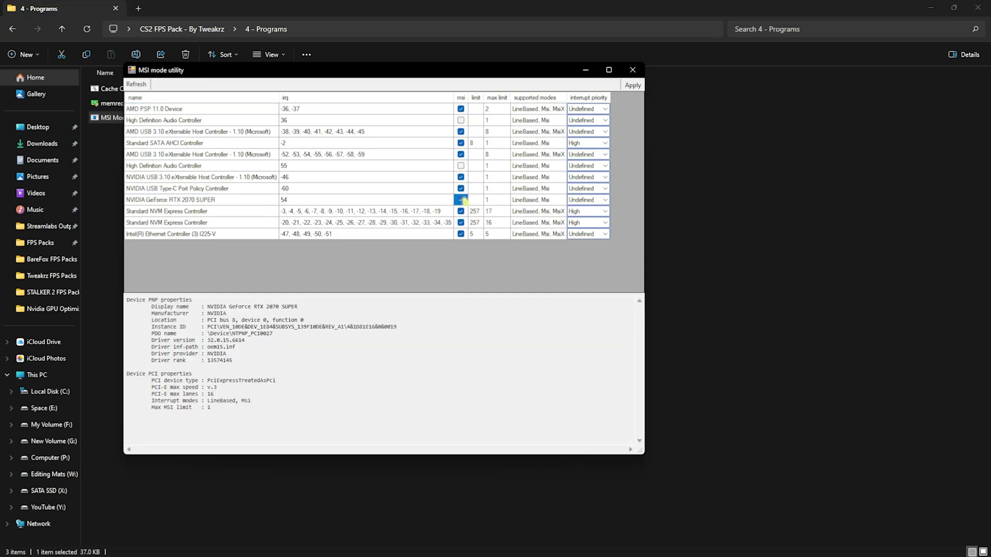
left_click(605, 200)
left_click(583, 229)
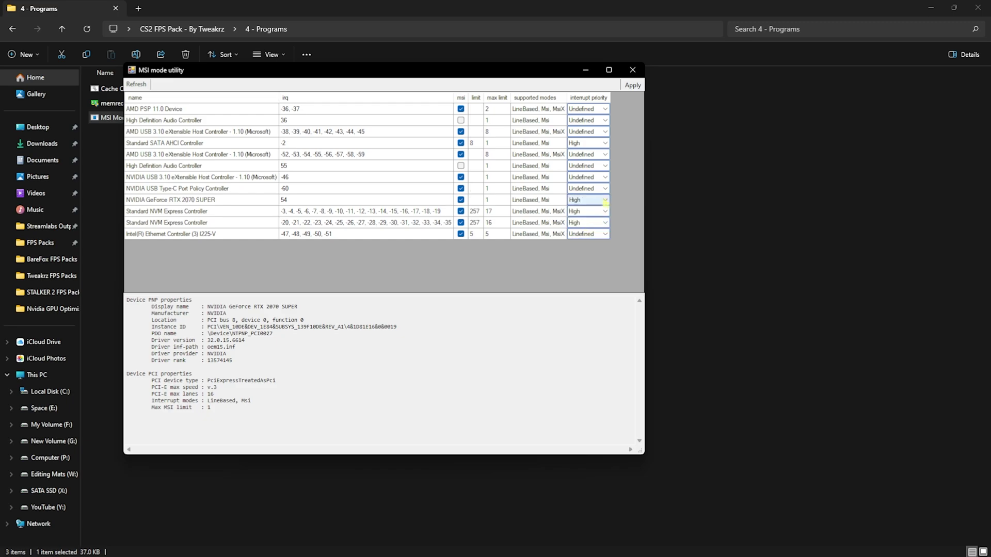
left_click(633, 85)
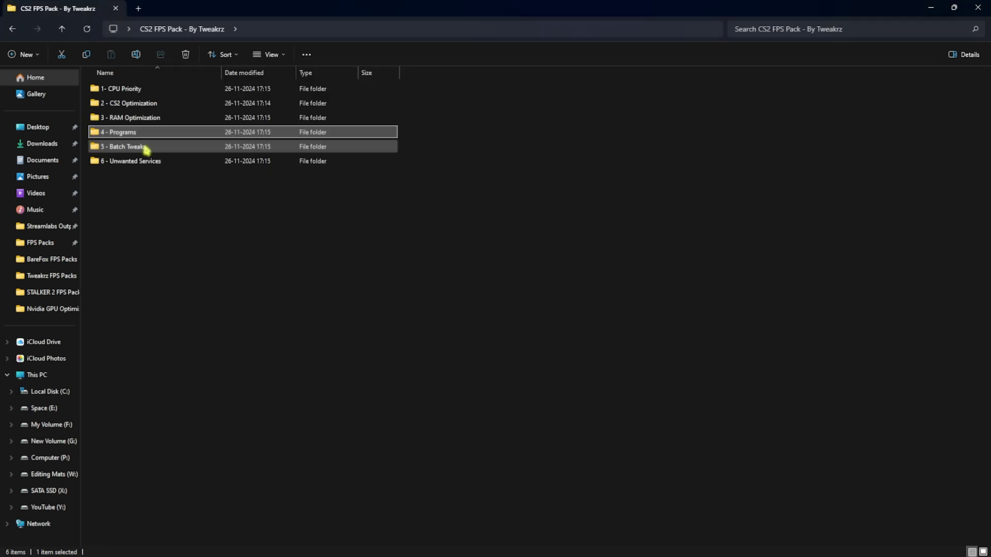
double_click(147, 149)
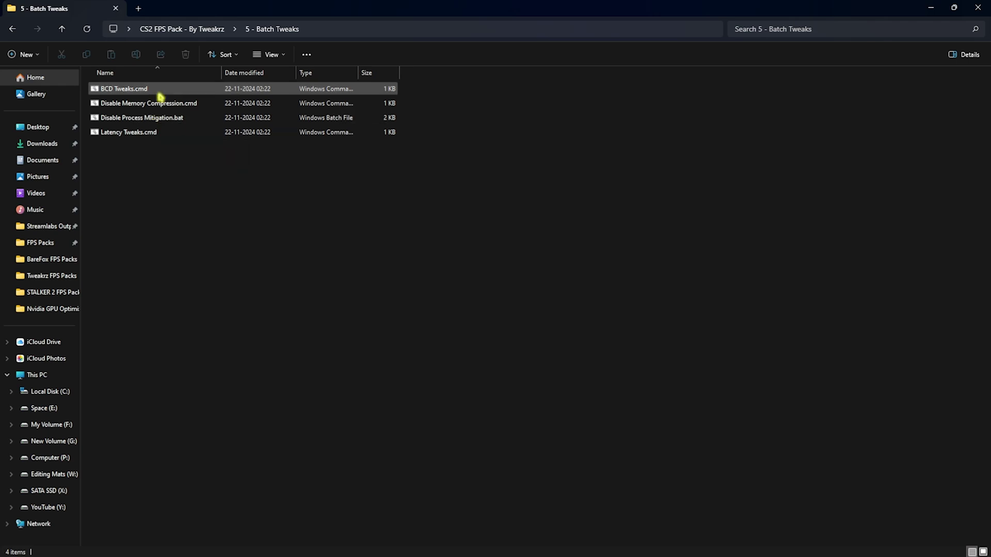
right_click(173, 90)
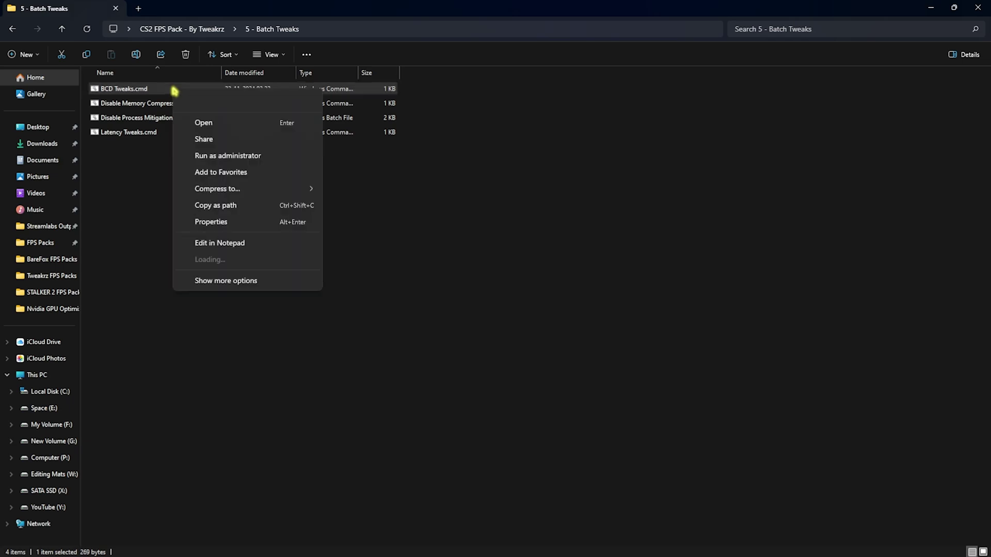
left_click(213, 243)
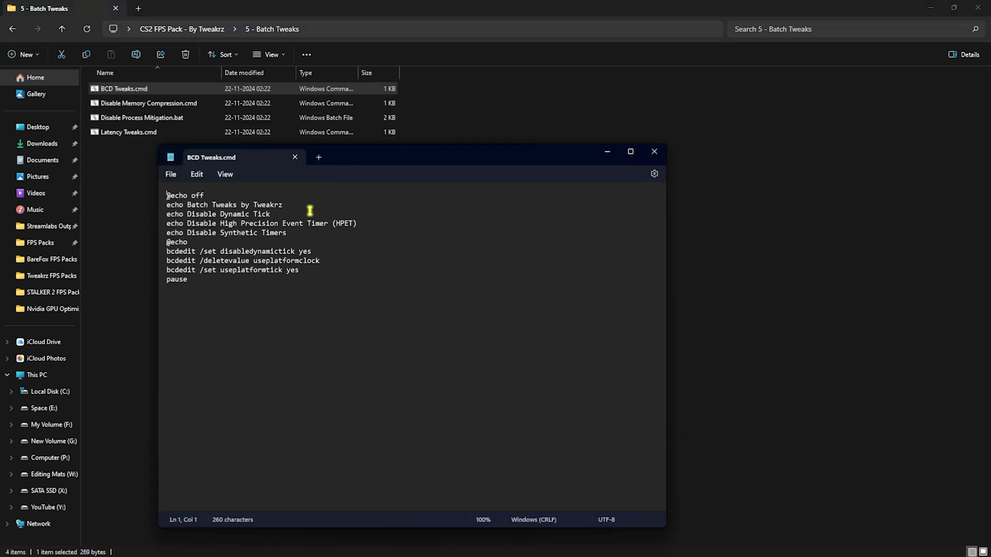
left_click_drag(200, 252, 311, 272)
left_click(310, 272)
left_click(654, 151)
key("alt+Up")
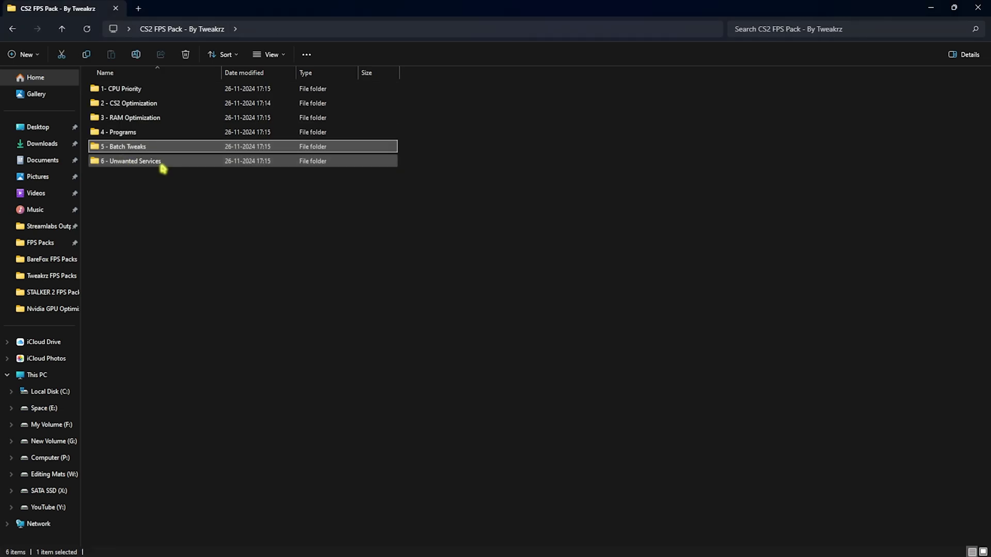
- In 6 - Unwanted Services, select and run the nine Disable .reg files
double_click(163, 168)
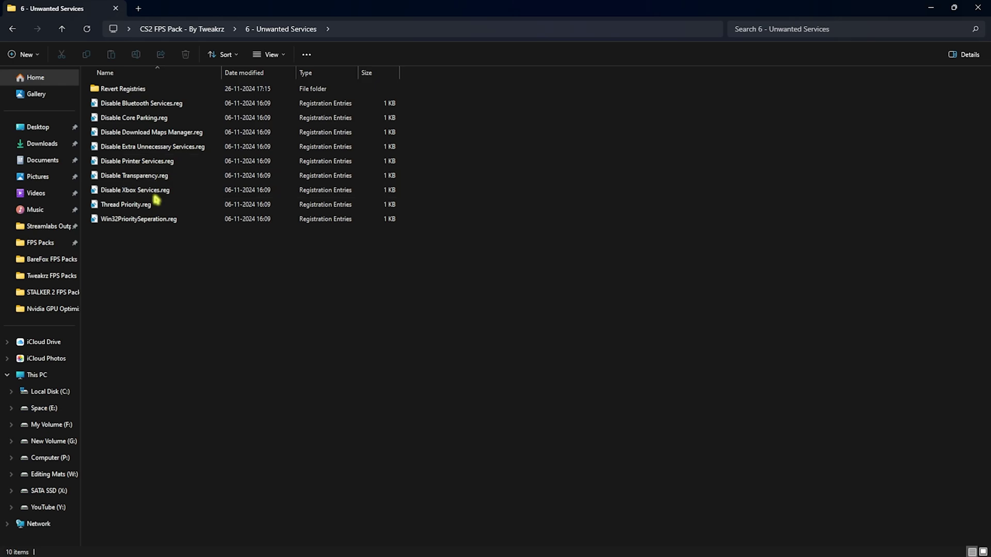
left_click_drag(166, 260, 155, 115)
key("Escape")
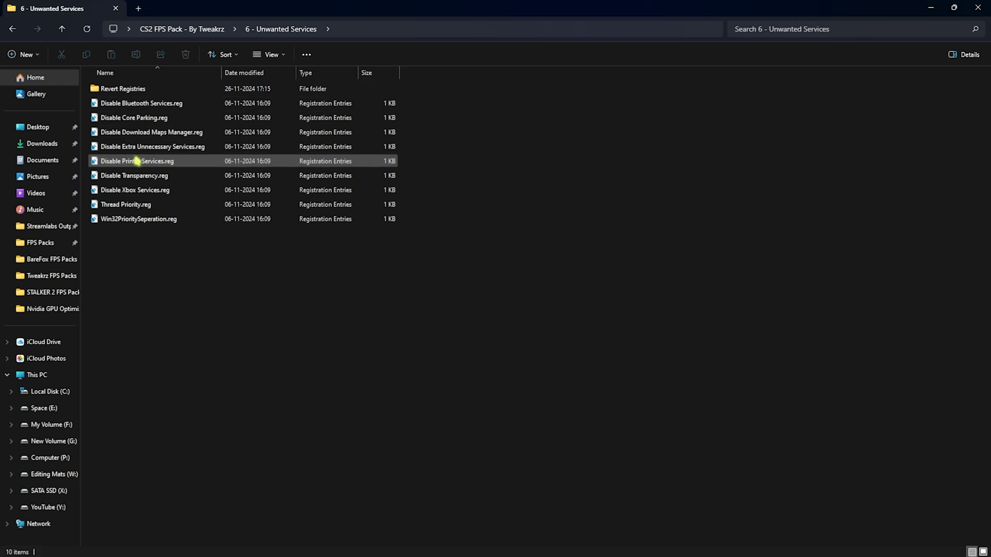
- Review the six Enable .reg files in Revert Registries, then return to CS2 FPS Pack
double_click(118, 91)
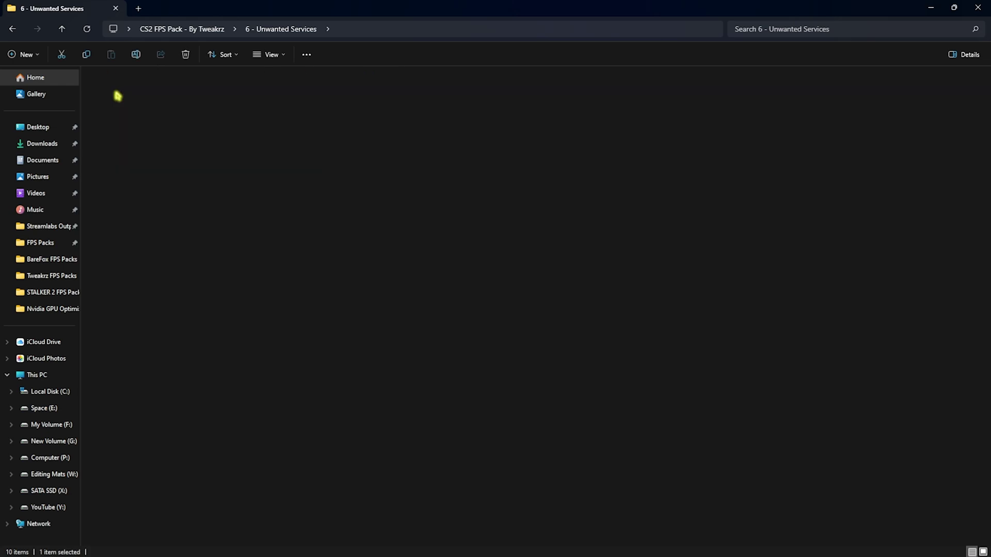
left_click_drag(154, 253, 149, 95)
left_click(281, 30)
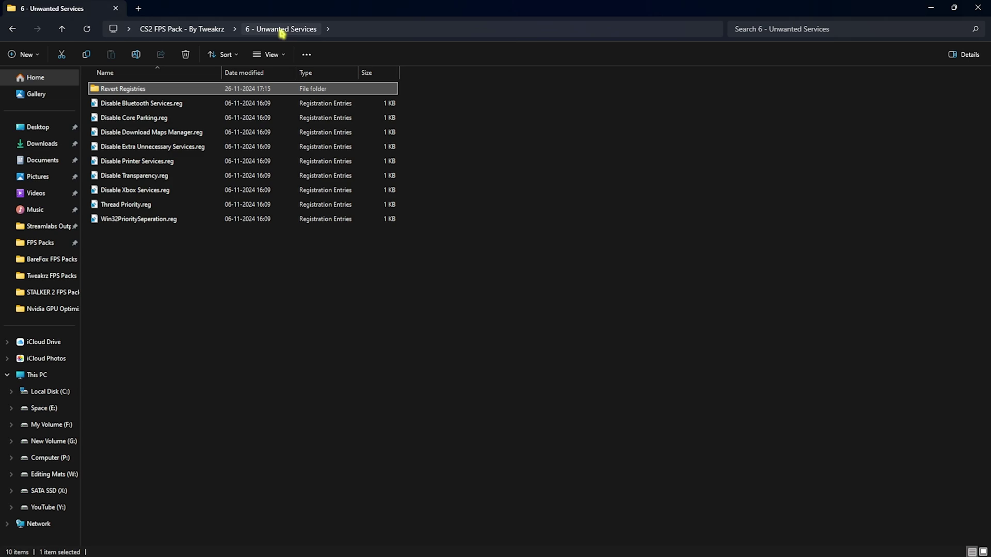
left_click(209, 29)
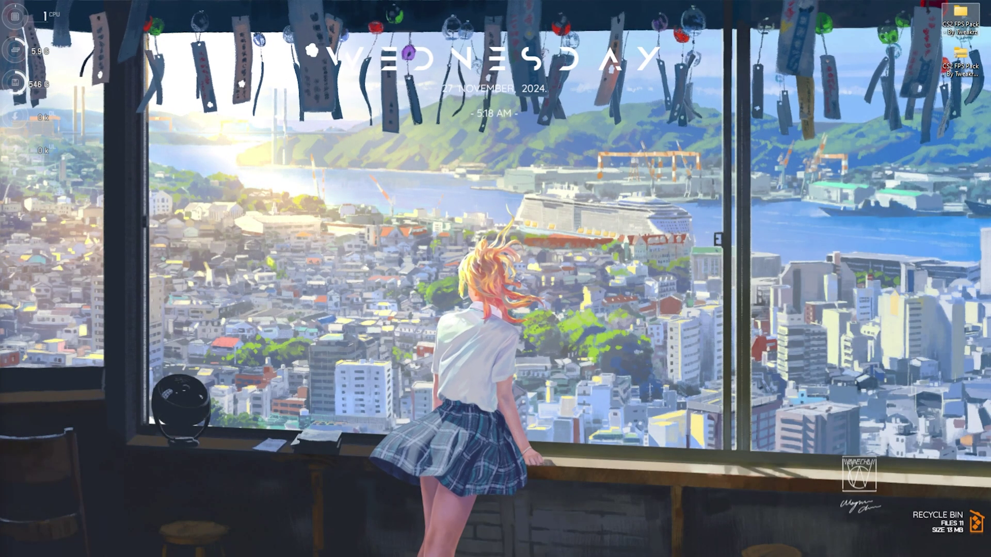
- Open Performance Options' Virtual Memory settings and inspect the C: initial size of 1361 MB
key("super")
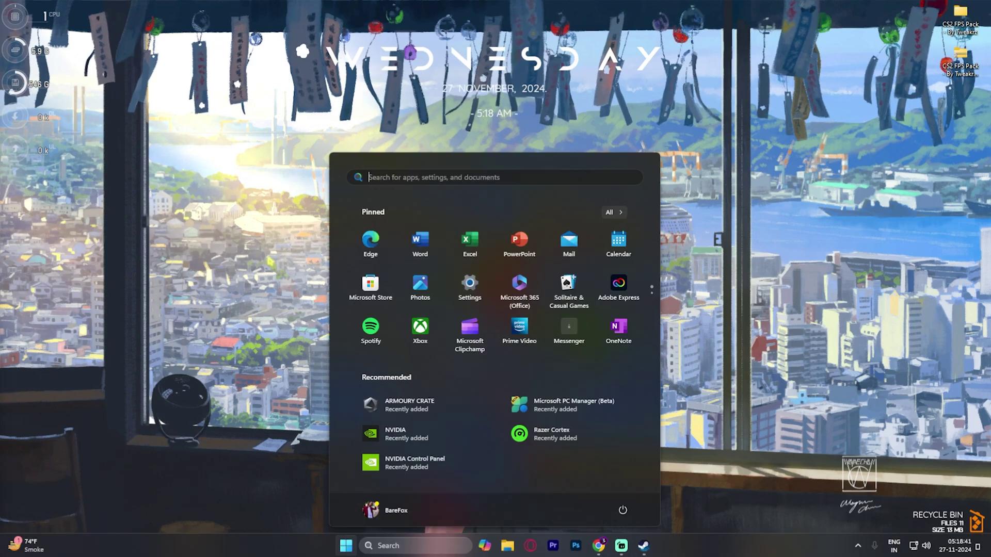
type("adj")
key("Return")
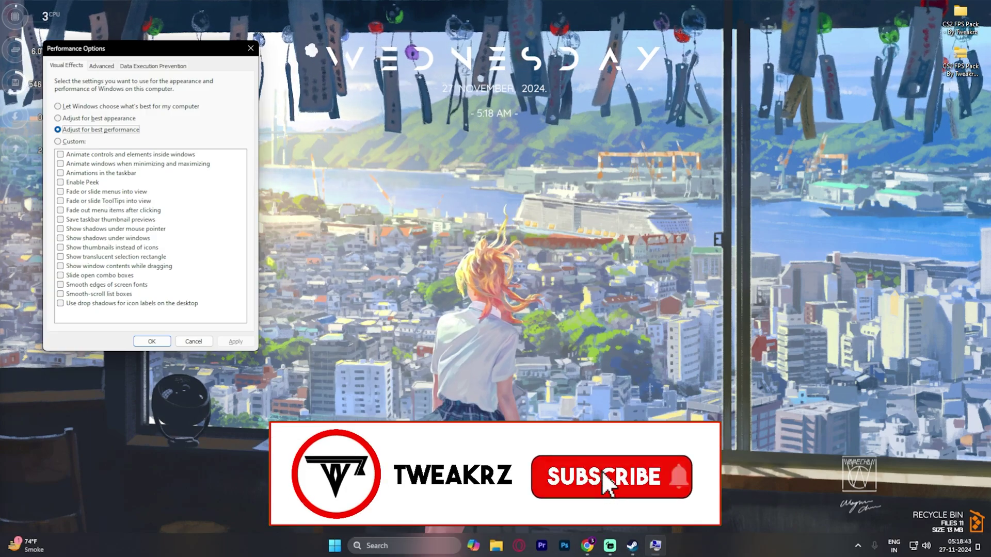
left_click(125, 65)
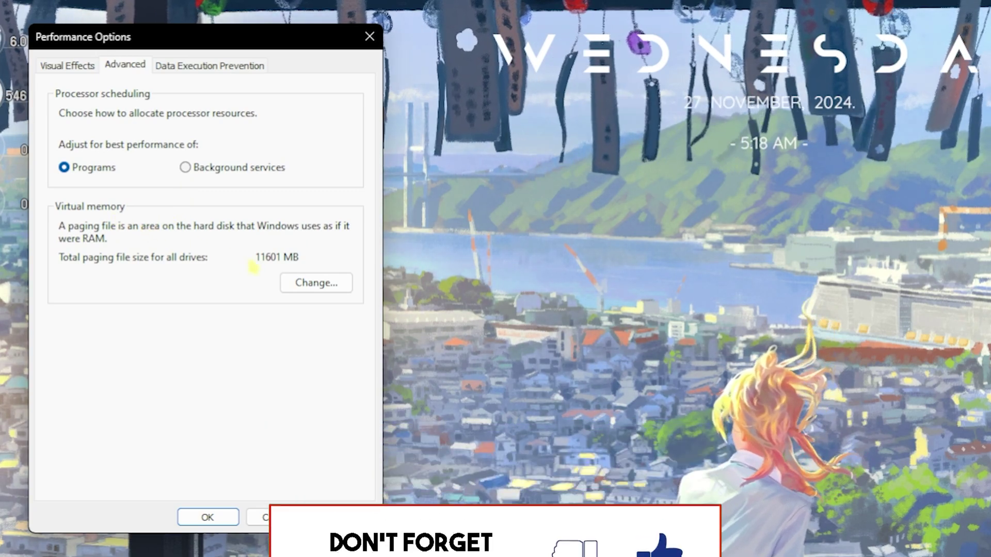
left_click(311, 283)
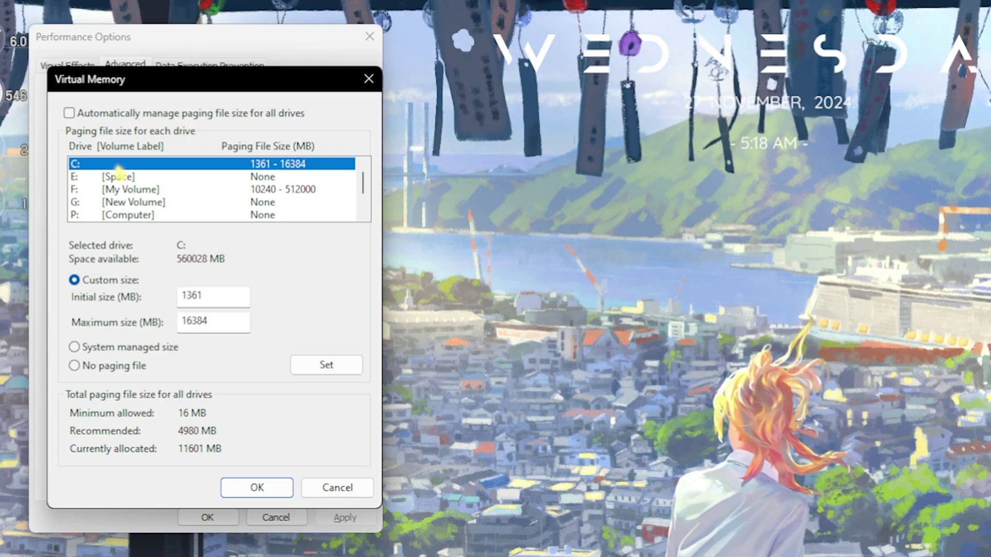
left_click(233, 298)
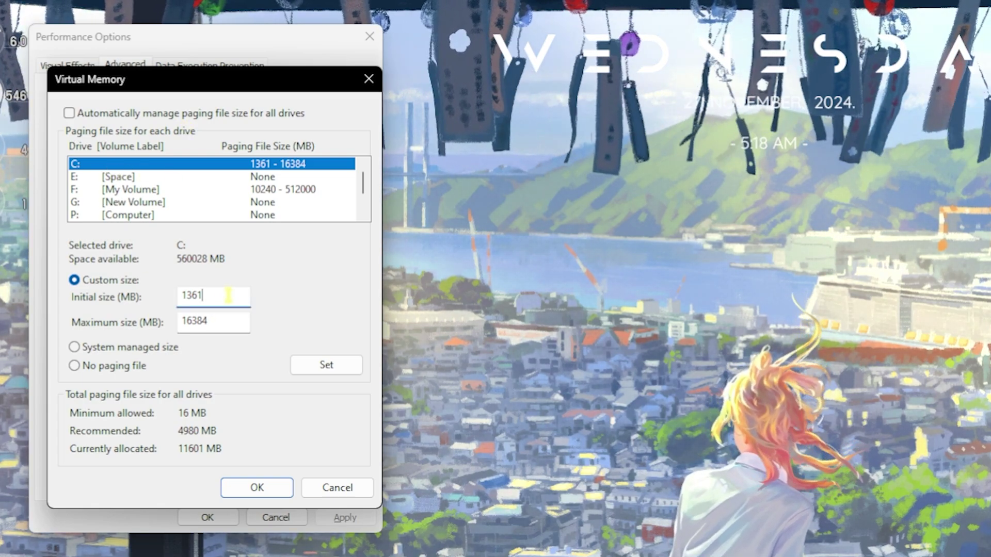
double_click(233, 298)
left_click(233, 297)
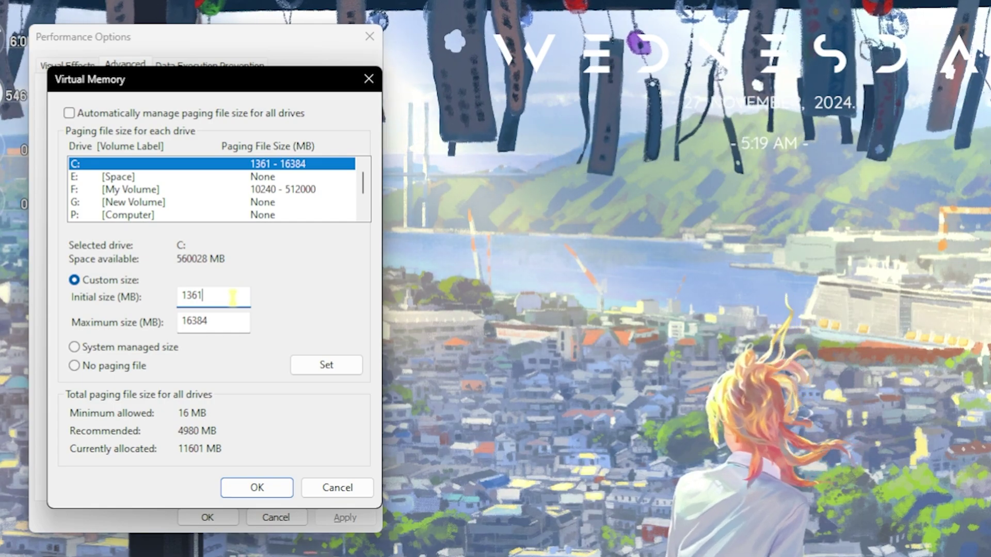
- Launch Calculator from a Start search for 'cal'
key("super")
type("calculator")
key("Return")
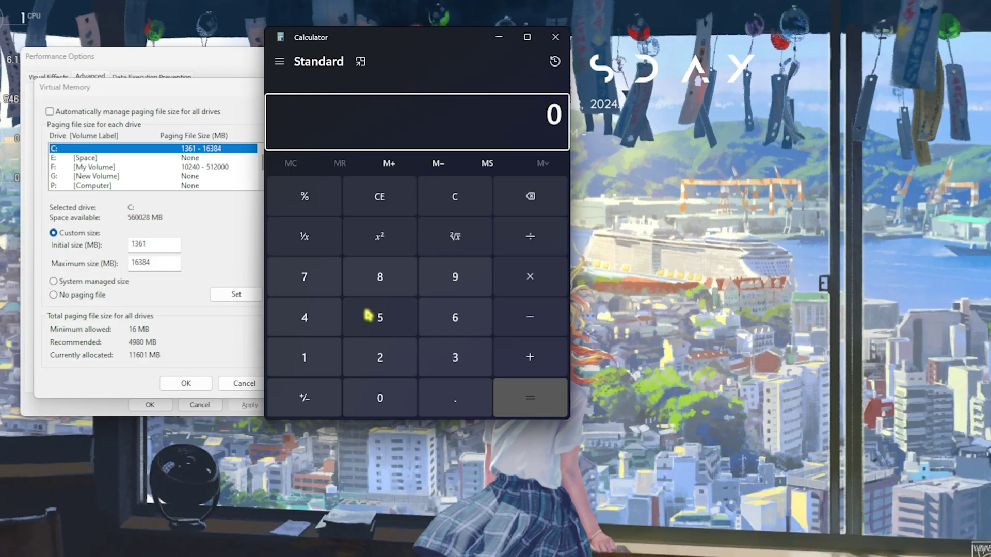
- In Calculator, compute 32 × 1024 = 32,768, then halve it to 16384
left_click(454, 358)
left_click(391, 355)
left_click(517, 287)
left_click(323, 360)
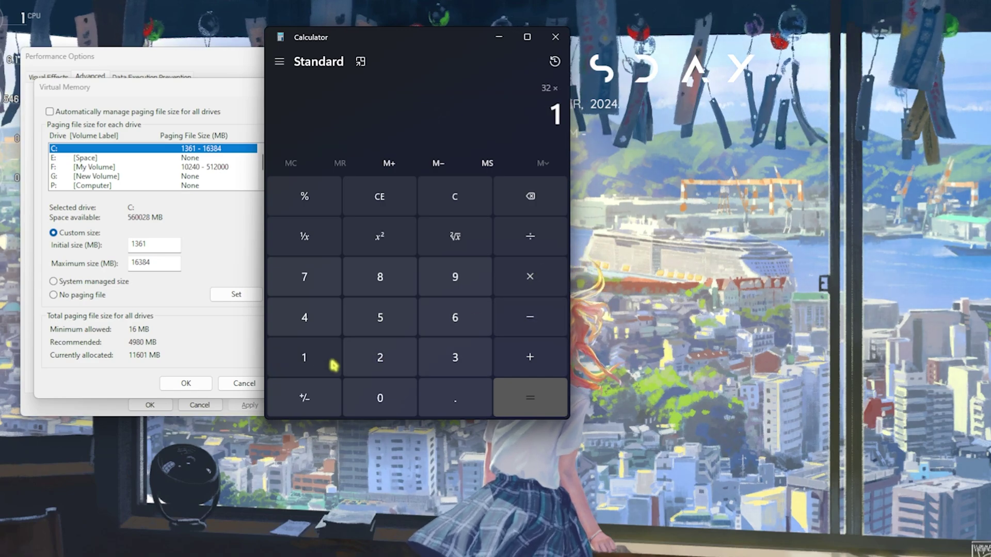
left_click(380, 398)
left_click(380, 357)
left_click(300, 317)
left_click(528, 393)
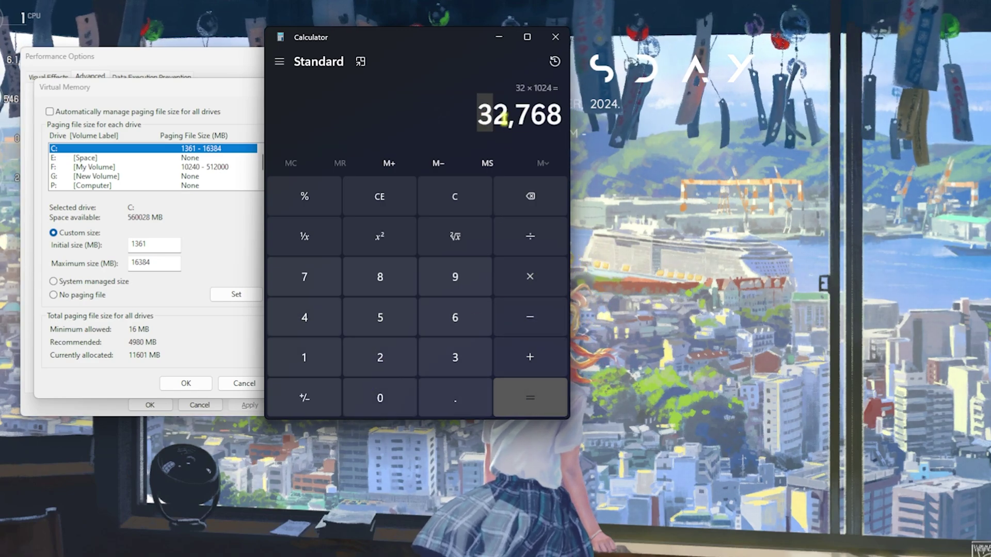
left_click(530, 196)
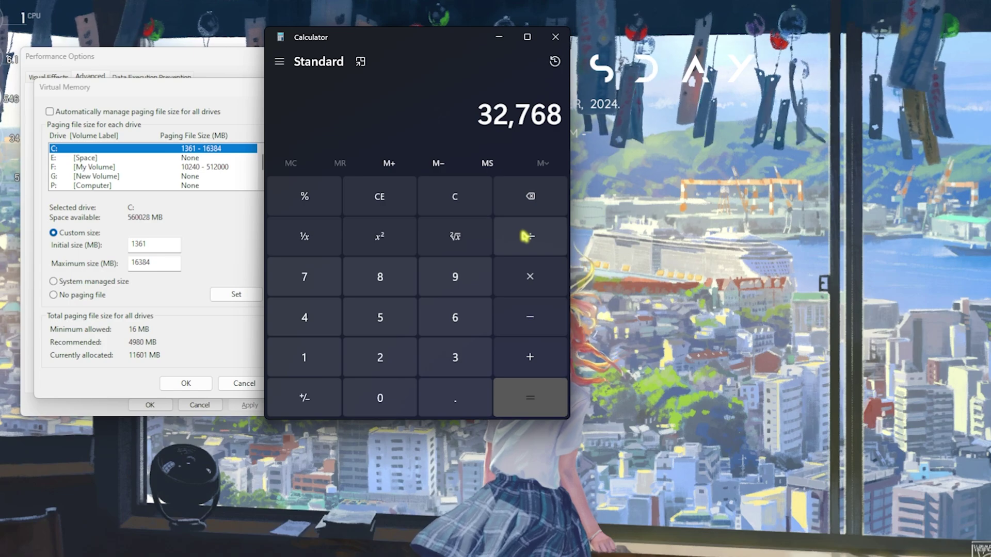
left_click(525, 235)
left_click(382, 362)
left_click(527, 394)
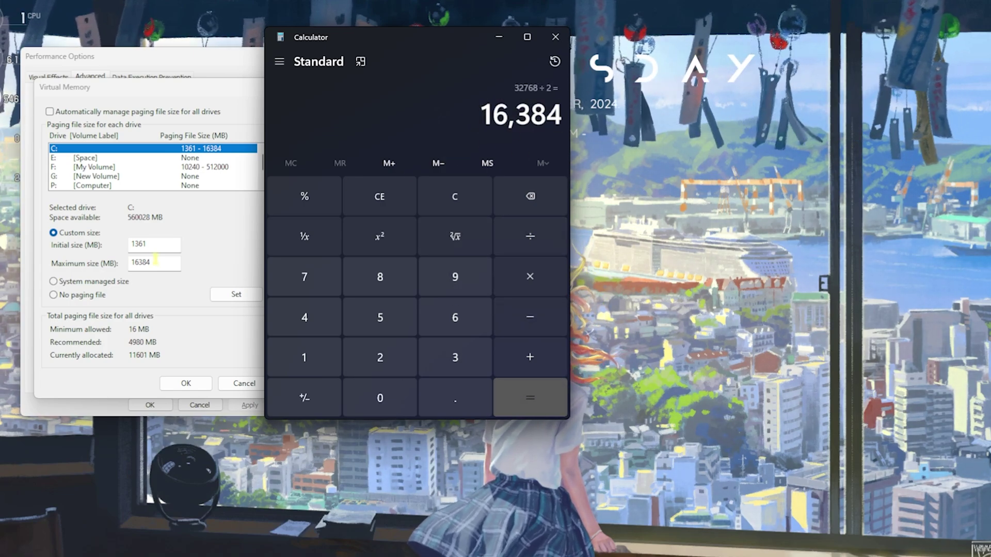
- Set C: paging file maximum to 16384 MB, close Calculator, and confirm Virtual Memory
left_click(152, 263)
left_click(555, 37)
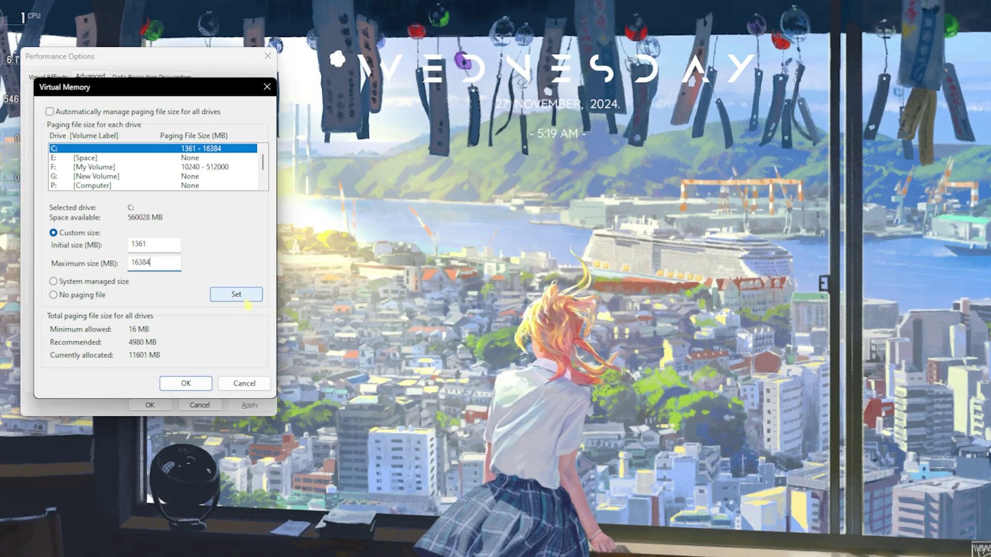
left_click(238, 294)
left_click(235, 384)
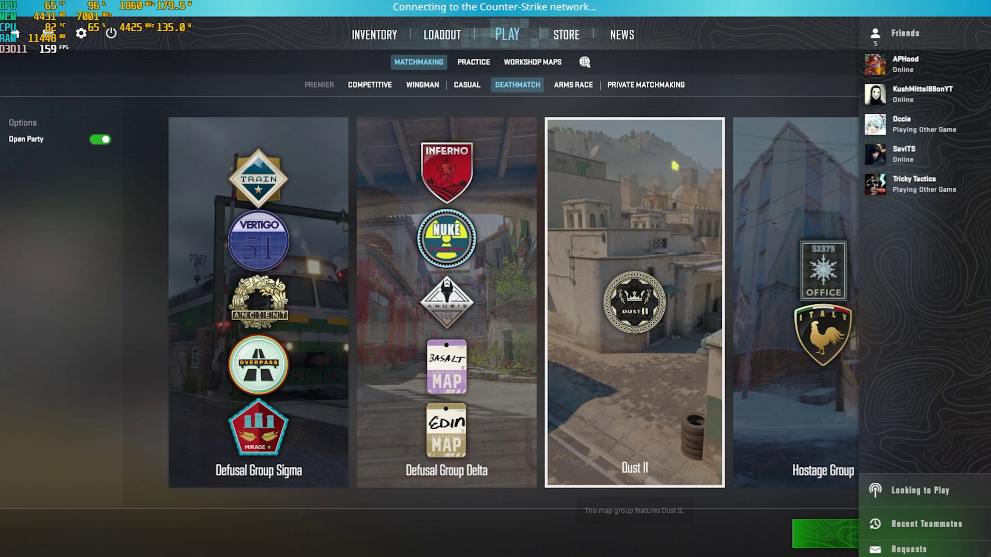
- Confirm Monitor 1, 16:9, 1920x1080 and 239 Hz in Video settings, then go to Advanced Video
left_click(77, 41)
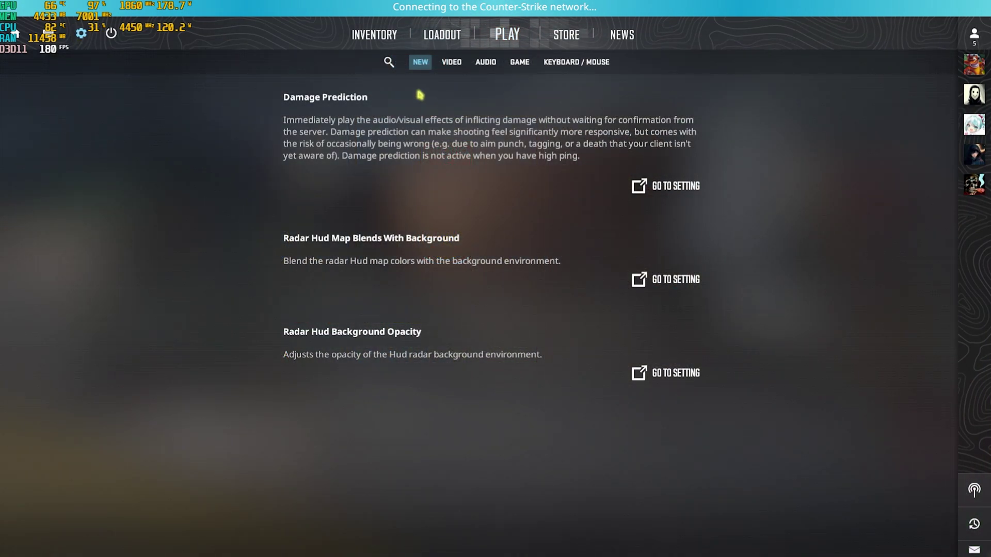
left_click(452, 62)
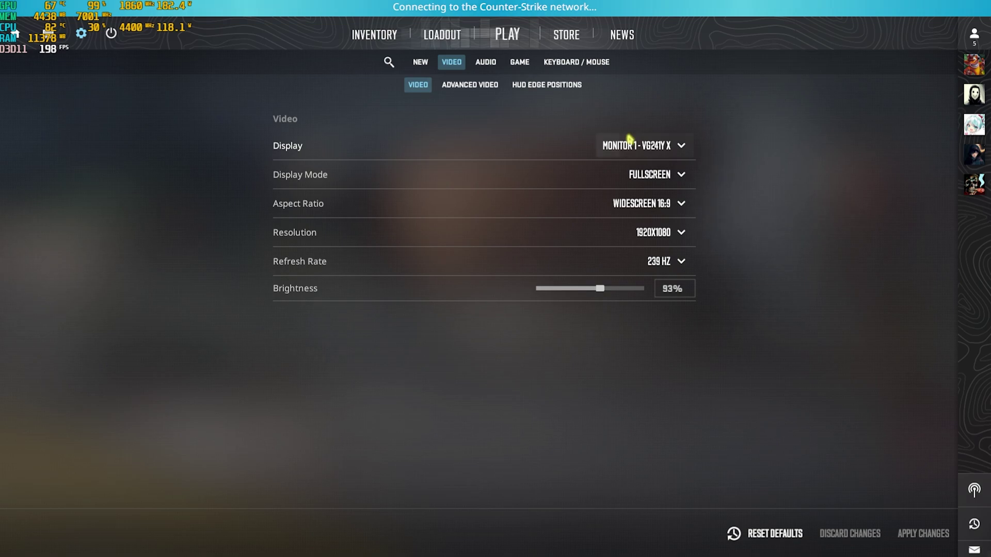
left_click(630, 143)
left_click(628, 172)
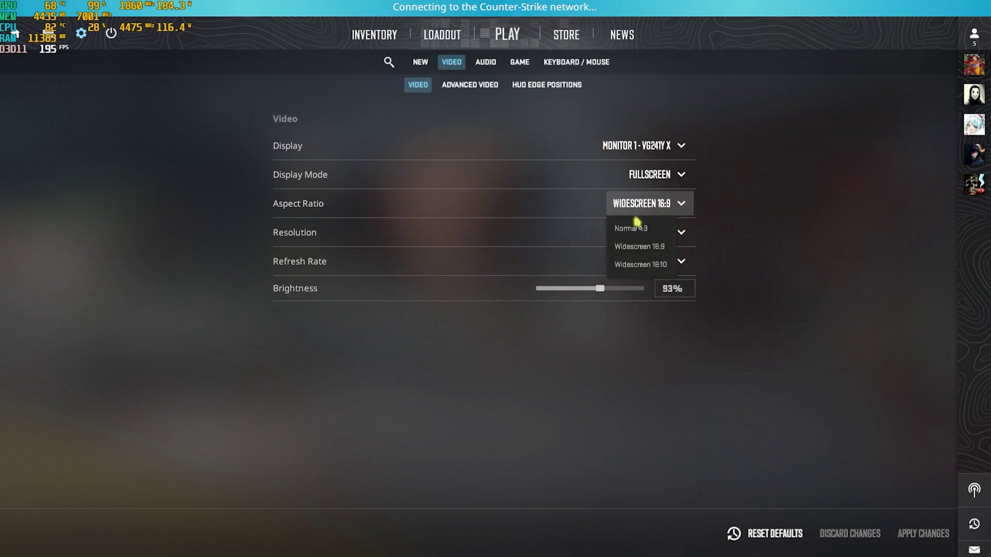
left_click(637, 222)
left_click(681, 236)
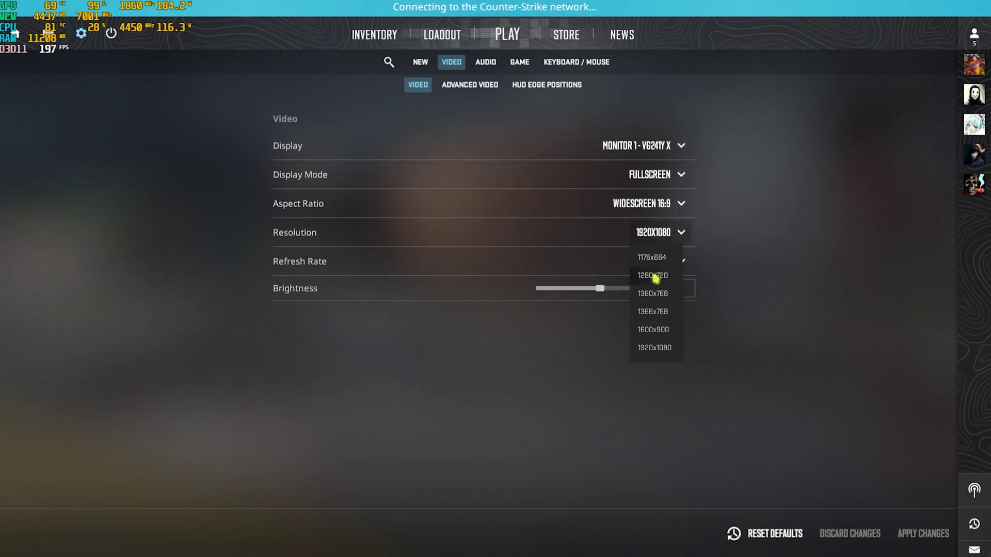
left_click(655, 348)
left_click(659, 261)
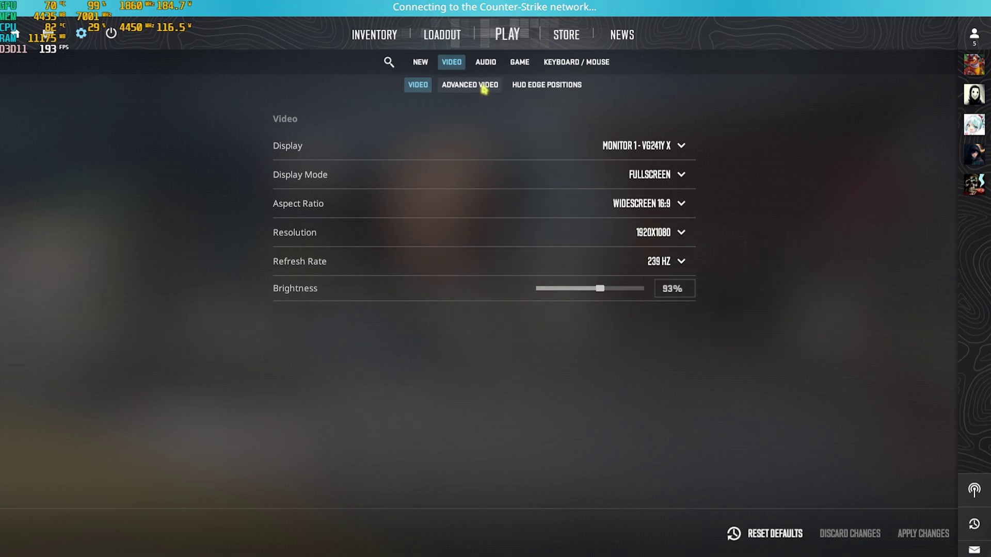
left_click(480, 86)
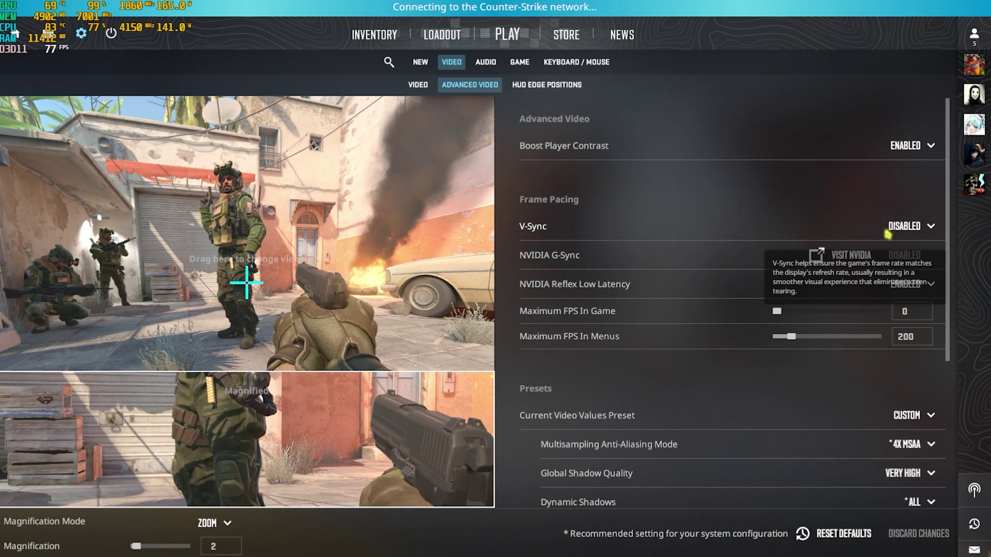
- Set NVIDIA Reflex Low Latency to Enabled + Boost
mouse_move(591, 151)
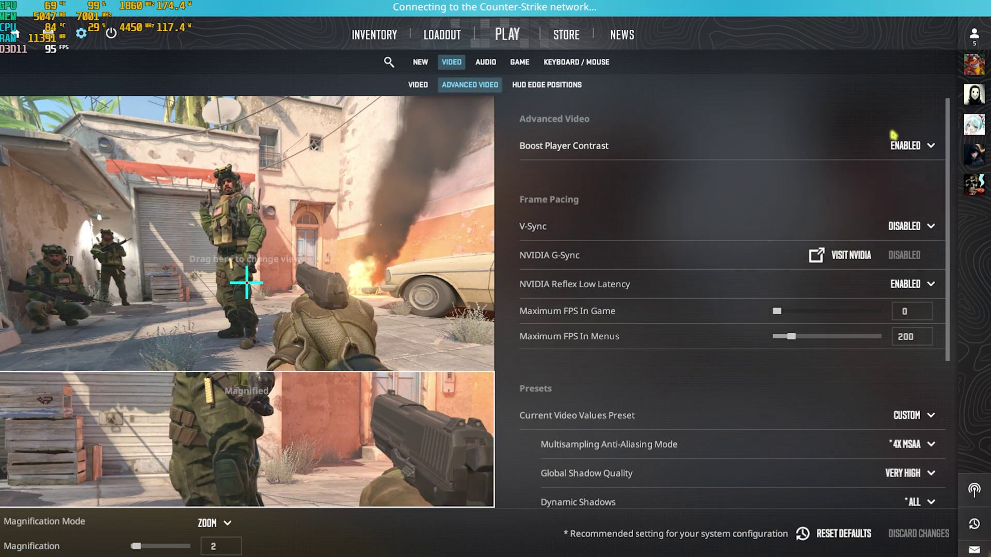
mouse_move(569, 254)
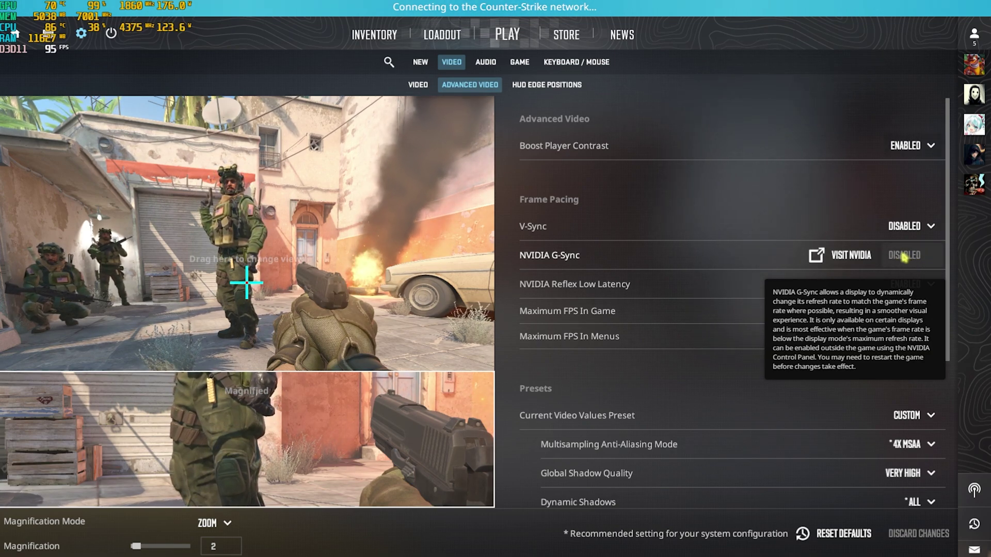
mouse_move(719, 283)
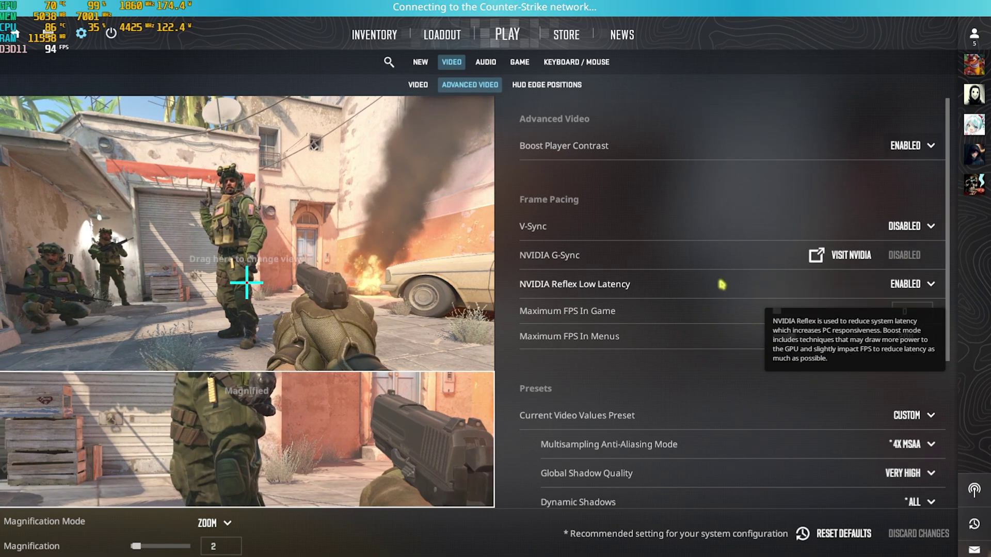
left_click(923, 291)
left_click(910, 344)
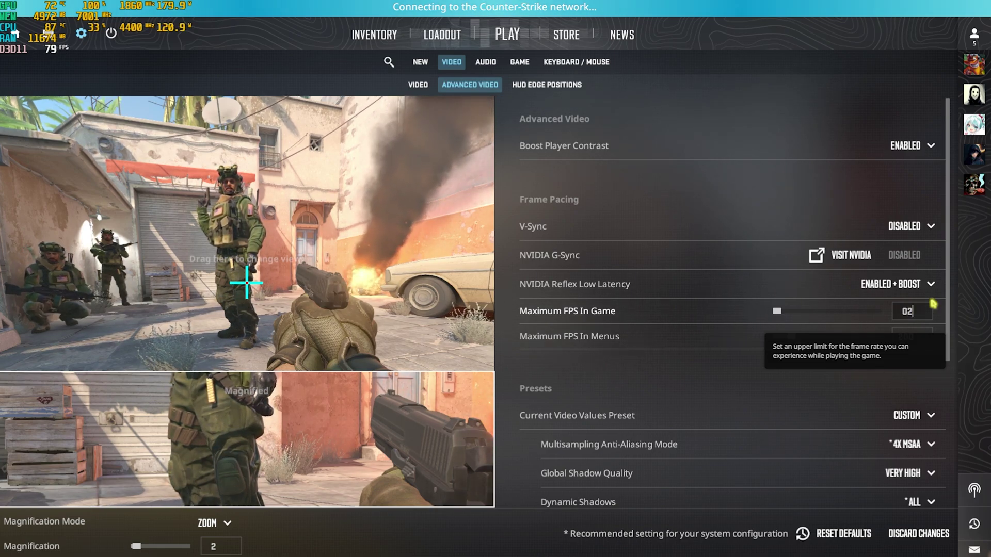
- Cap Maximum FPS In Game at 237 and bring up the anti-aliasing options
type("37")
scroll(542, 296, "down", 2)
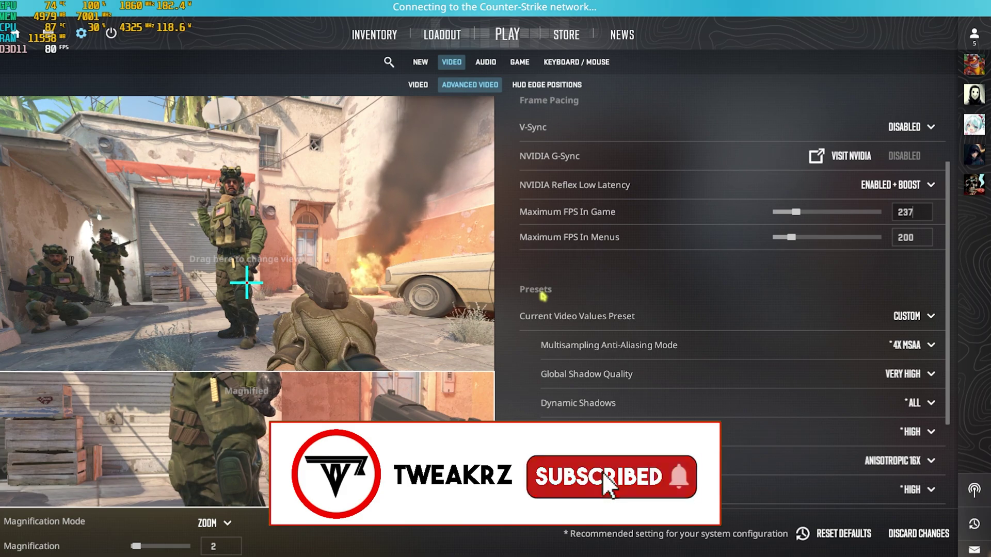
scroll(542, 296, "down", 2)
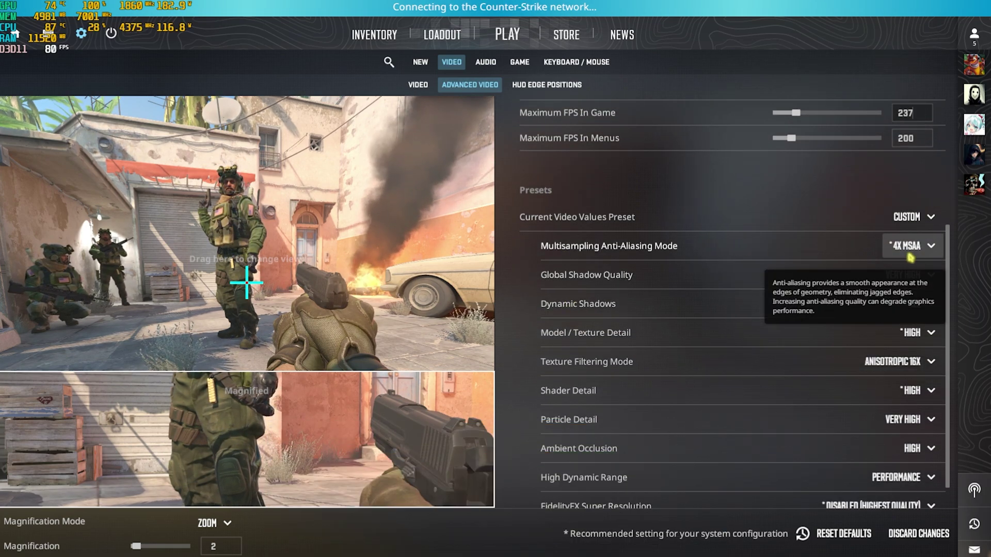
left_click(910, 253)
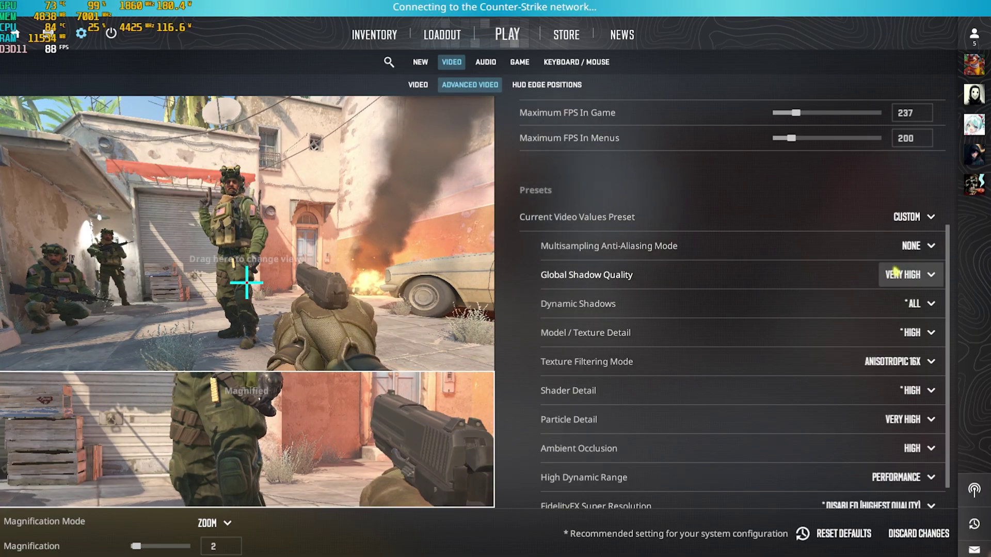
- Keep Dynamic Shadows at All, set Model / Texture Detail to Low and texture filtering to Bilinear
left_click(856, 275)
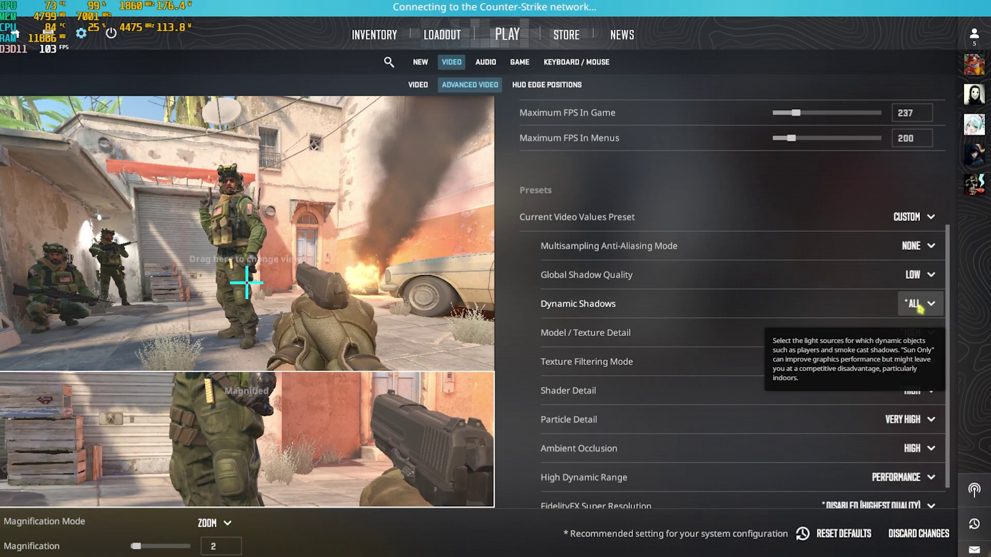
left_click(914, 303)
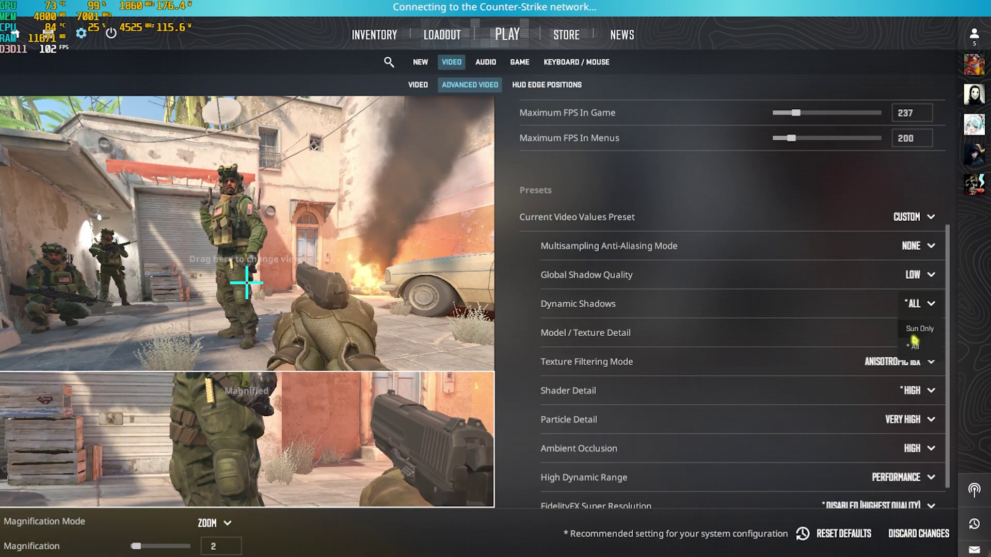
left_click(914, 343)
left_click(911, 333)
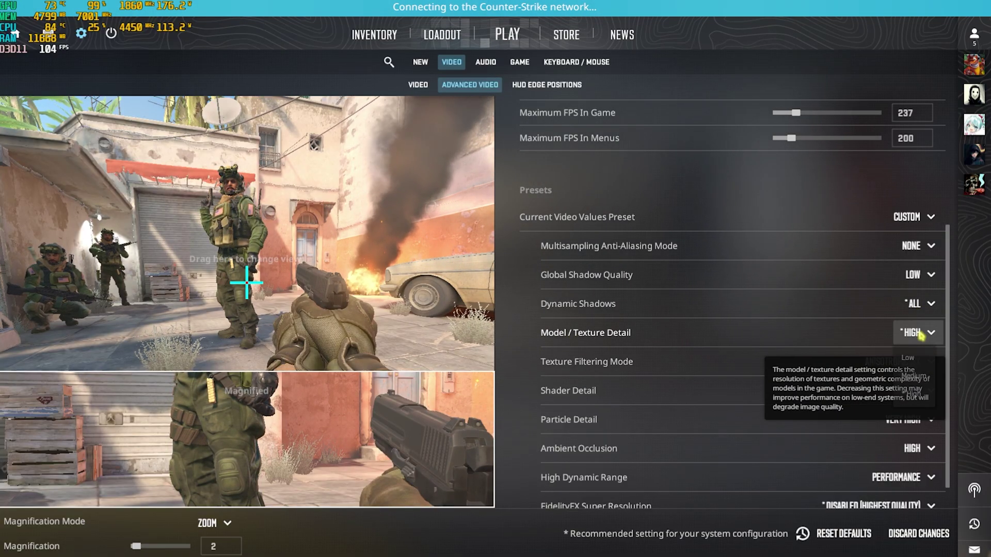
left_click(911, 360)
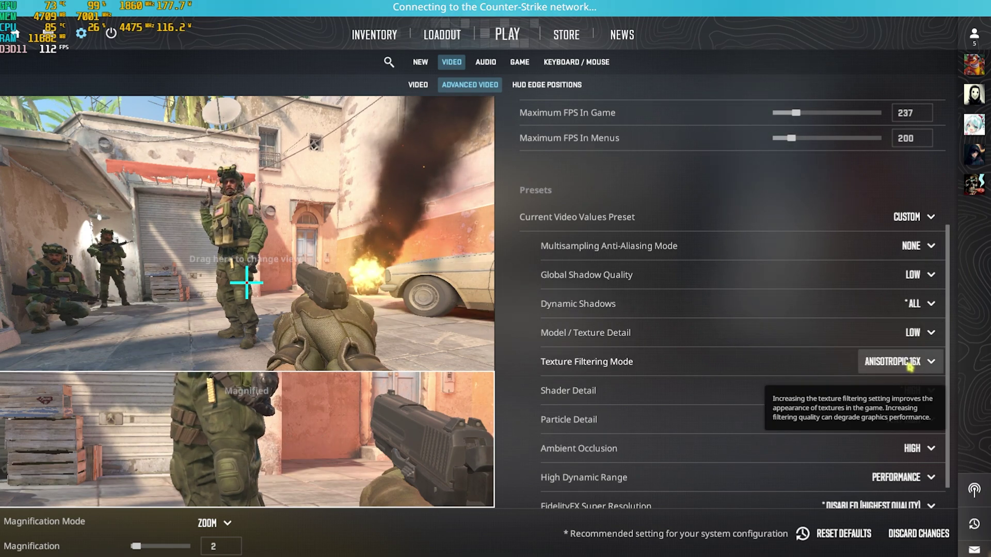
left_click(910, 363)
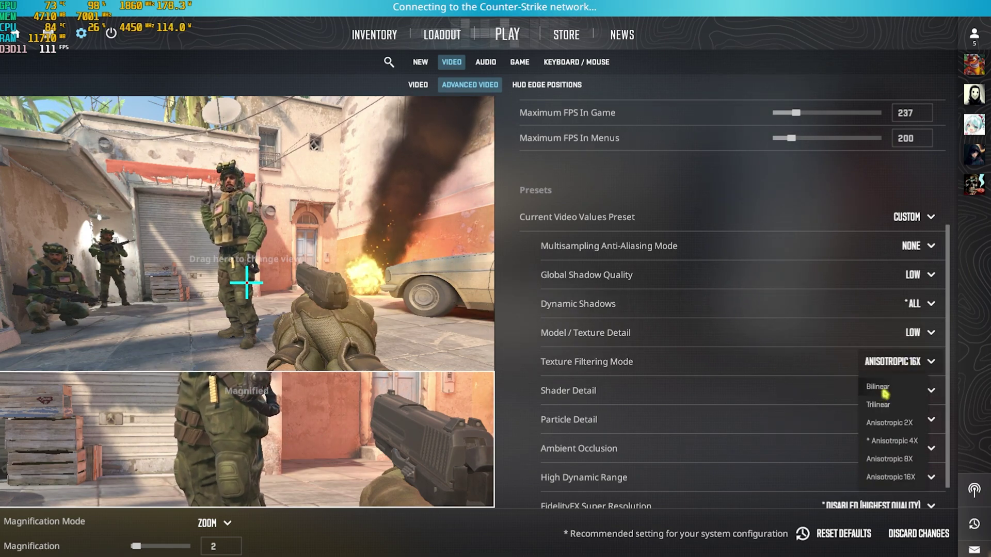
left_click(884, 388)
- Keep High Dynamic Range on Performance and exit settings to the main menu
scroll(911, 389, "down", 1)
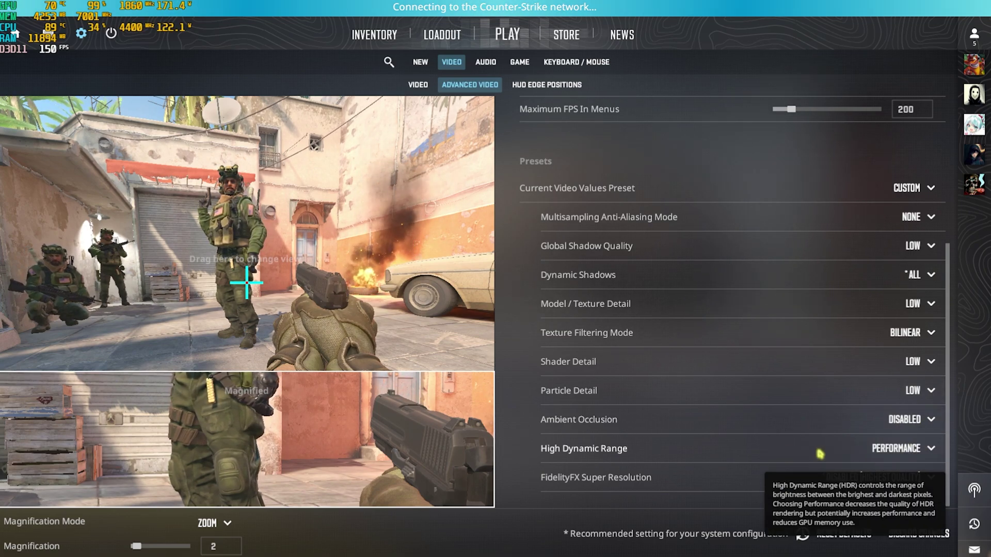
left_click(900, 449)
left_click(891, 469)
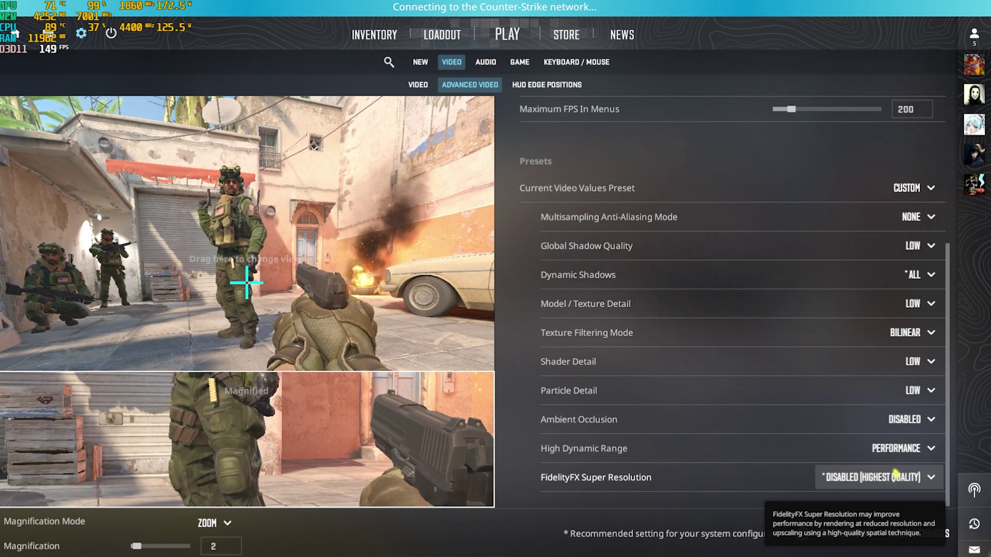
scroll(877, 387, "up", 5)
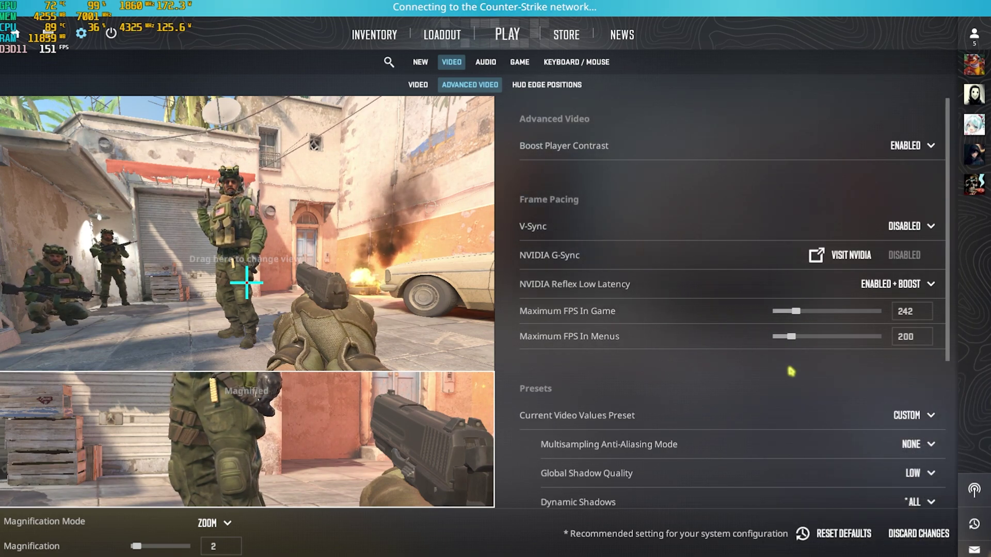
key("Escape")
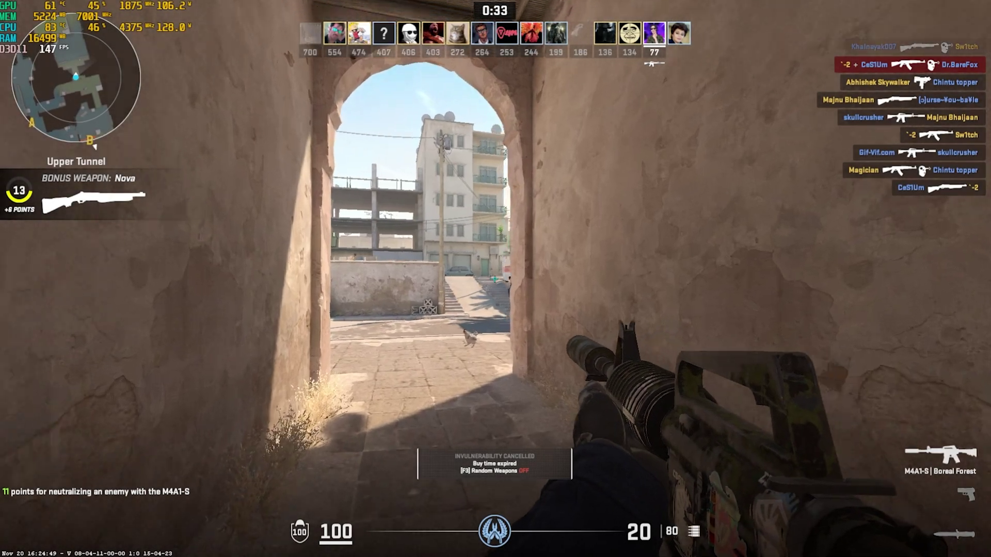
- Fight an enemy from Upper Tunnel with the M4A1-S, strafing, backing up and reloading
key("w")
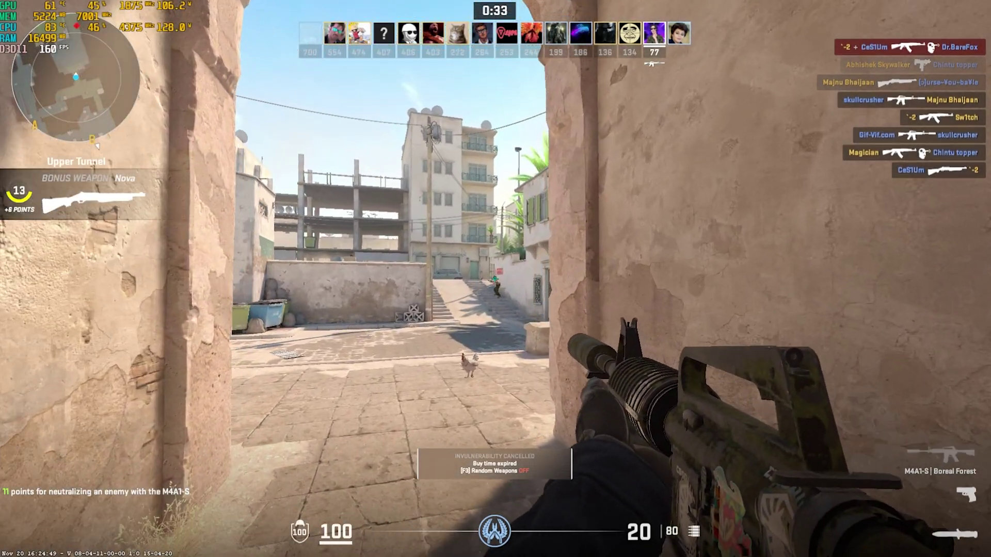
left_click(496, 279)
key("a")
left_click(496, 278)
left_click(495, 279)
left_click(495, 278)
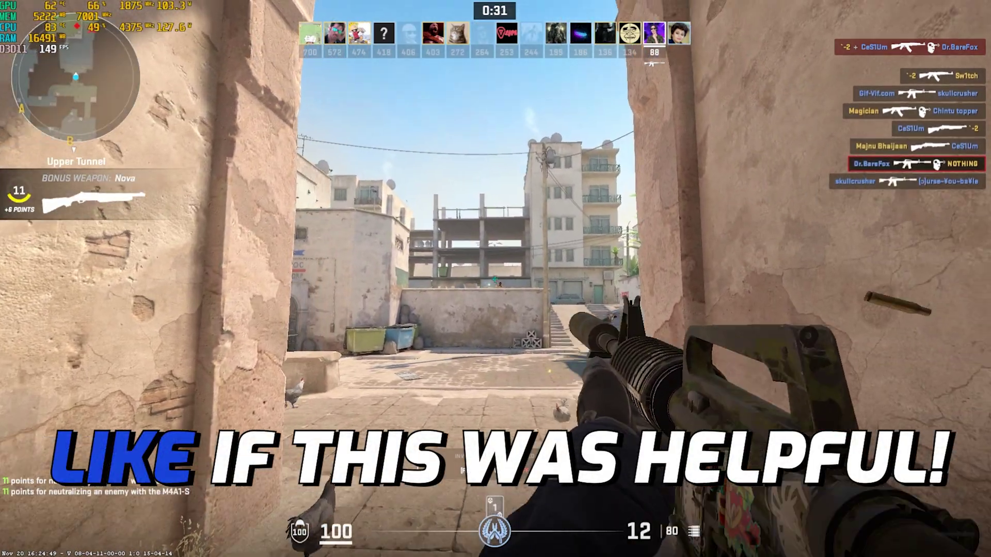
left_click(496, 279)
key("s")
left_click(496, 279)
left_click(495, 279)
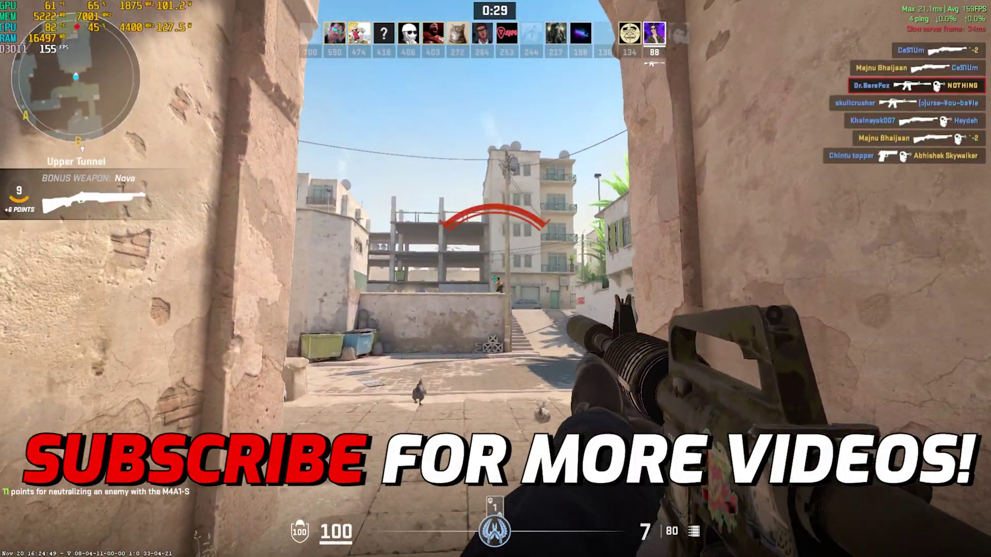
left_click(496, 278)
left_click(496, 279)
key("r")
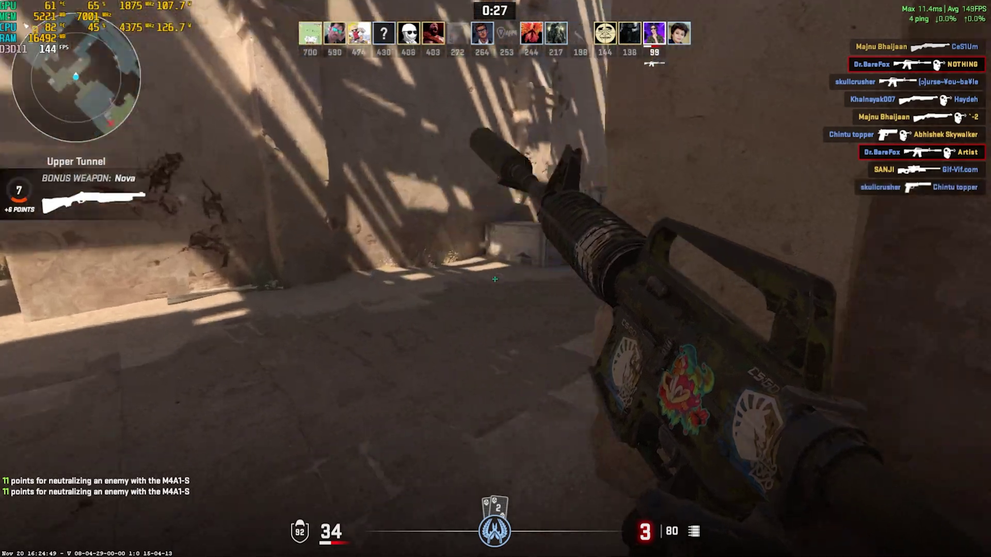
- Walk down the Tunnel Stairs through Lower Tunnel and out into Middle
key("w")
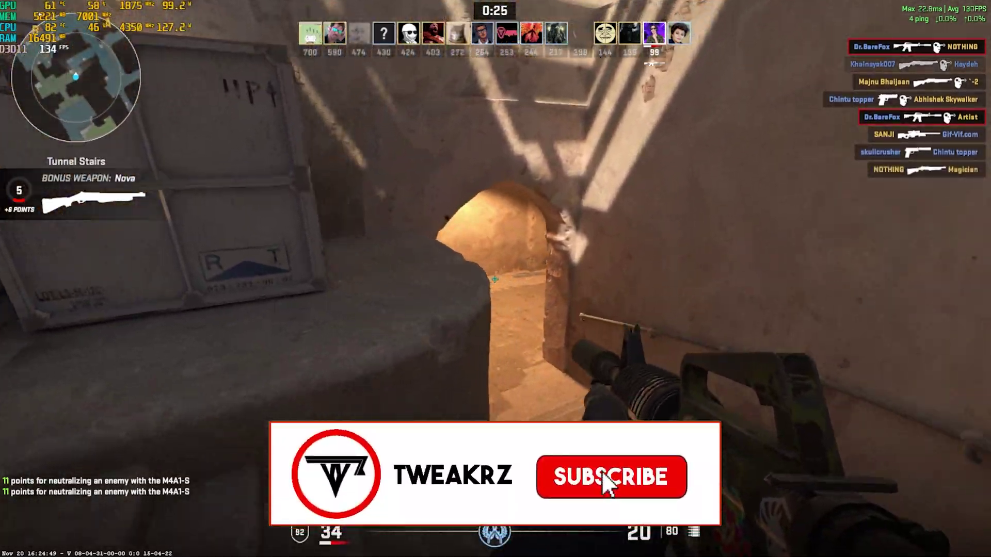
key("w")
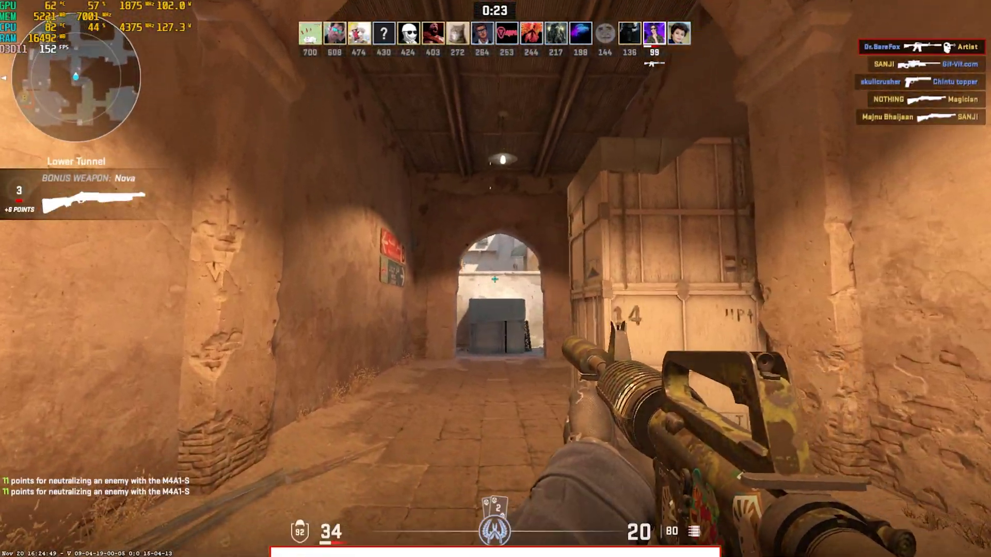
key("w")
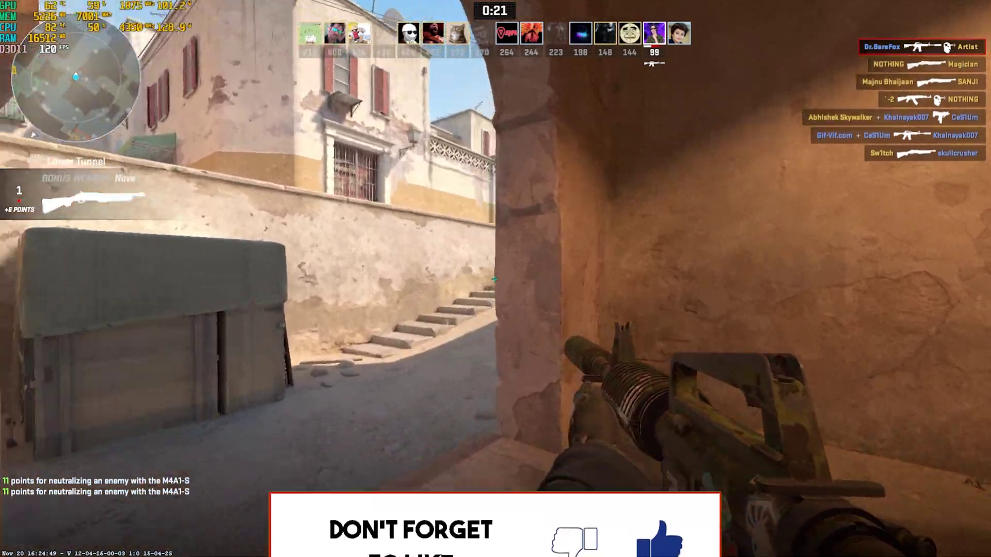